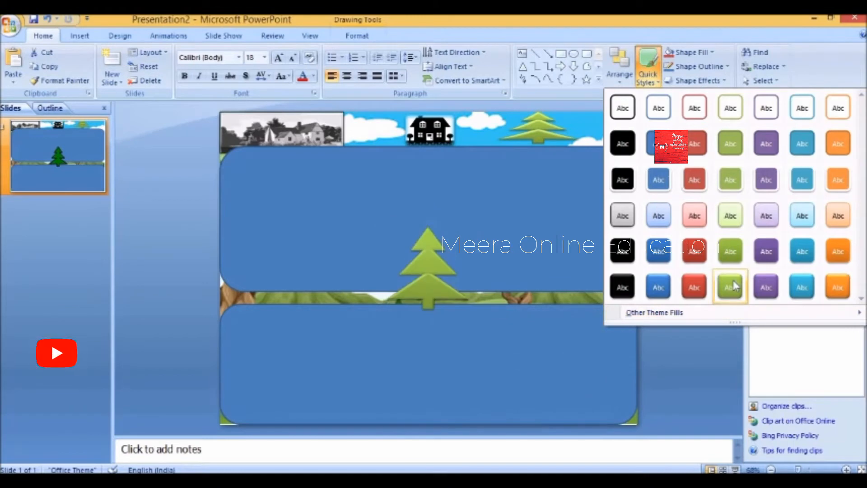
- Insert small green tree clip art, shrinking the trees to sit on the grass strip
{"action": "left_click", "coordinate": [730, 286]}
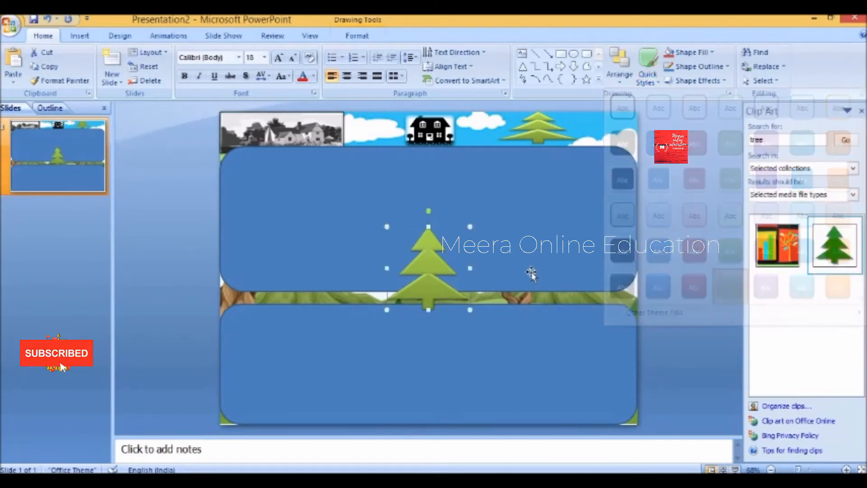
{"action": "left_click_drag", "start_coordinate": [254, 277], "coordinate": [247, 276]}
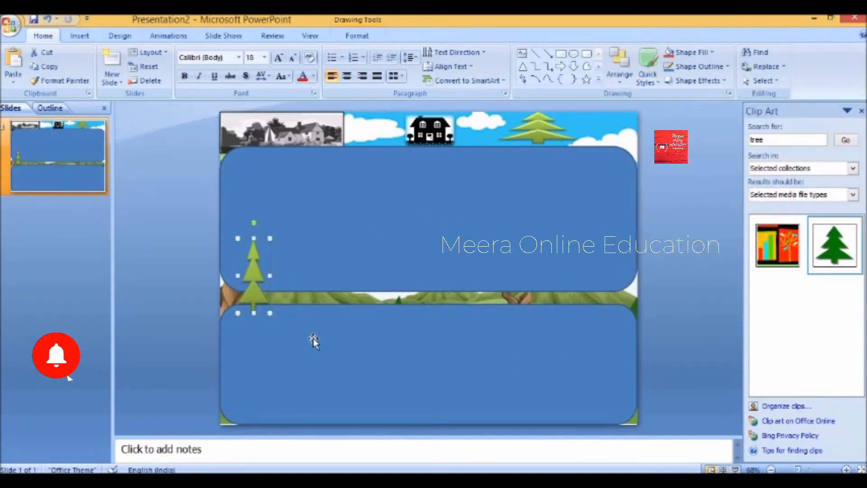
{"action": "left_click_drag", "start_coordinate": [253, 226], "coordinate": [254, 281]}
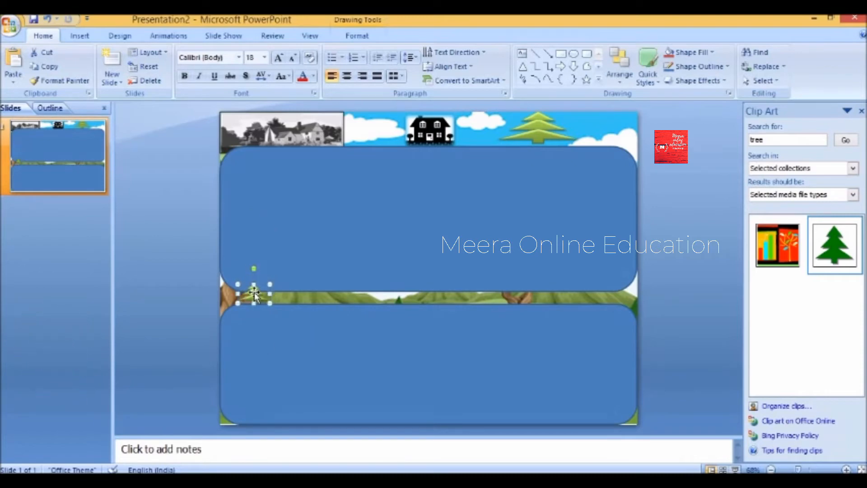
{"action": "left_click", "coordinate": [834, 244]}
{"action": "left_click_drag", "start_coordinate": [430, 212], "coordinate": [308, 299]}
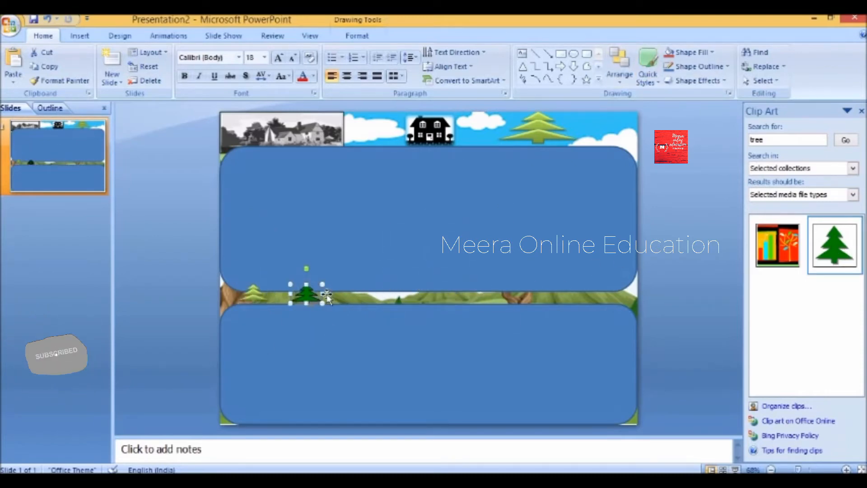
{"action": "left_click", "coordinate": [835, 244]}
{"action": "left_click_drag", "start_coordinate": [422, 271], "coordinate": [434, 270]}
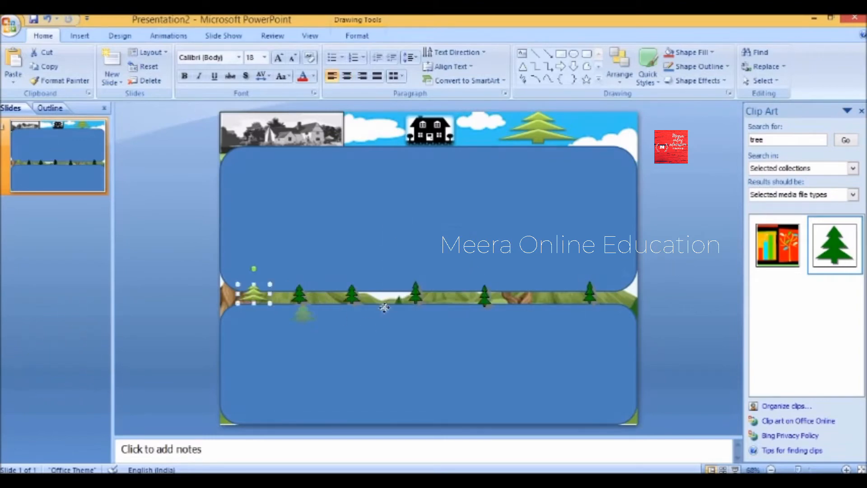
{"action": "left_click_drag", "start_coordinate": [384, 308], "coordinate": [391, 299]}
{"action": "left_click", "coordinate": [299, 294]}
- Copy and paste the dark tree, spacing the copies out along the grass strip
{"action": "right_click", "coordinate": [298, 296]}
{"action": "left_click", "coordinate": [320, 319]}
{"action": "right_click", "coordinate": [238, 294]}
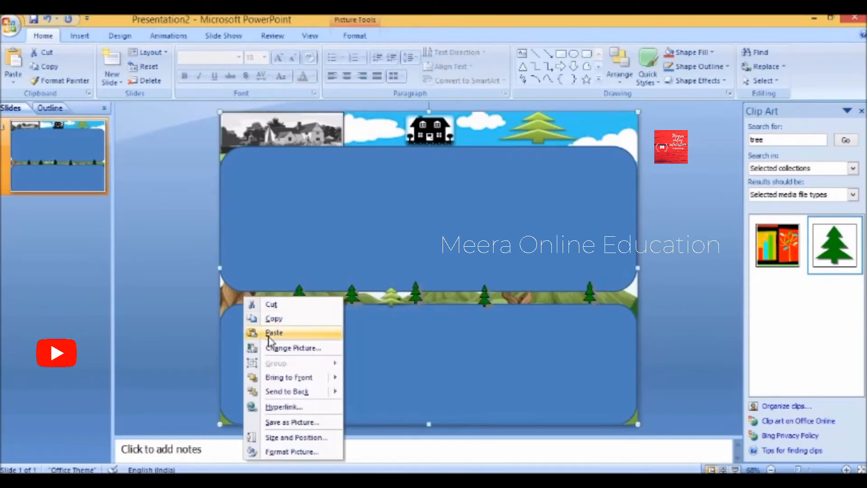
{"action": "left_click", "coordinate": [271, 334]}
{"action": "left_click_drag", "start_coordinate": [309, 297], "coordinate": [257, 289]}
{"action": "left_click", "coordinate": [298, 306]}
{"action": "left_click_drag", "start_coordinate": [490, 303], "coordinate": [516, 303]}
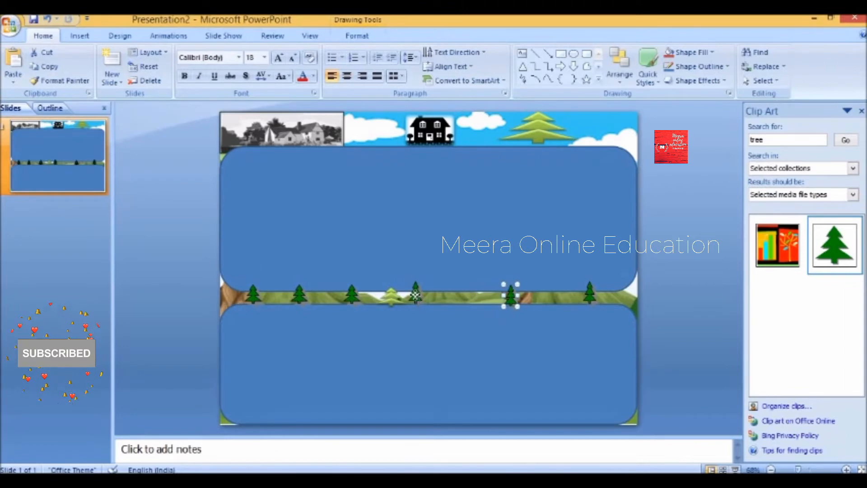
- Extend the upper rounded panel down to the tree line
{"action": "mouse_move", "coordinate": [415, 295]}
{"action": "left_mouse_down"}
{"action": "mouse_move", "coordinate": [438, 298]}
{"action": "mouse_move", "coordinate": [427, 302]}
{"action": "left_mouse_up"}
{"action": "left_click", "coordinate": [409, 220]}
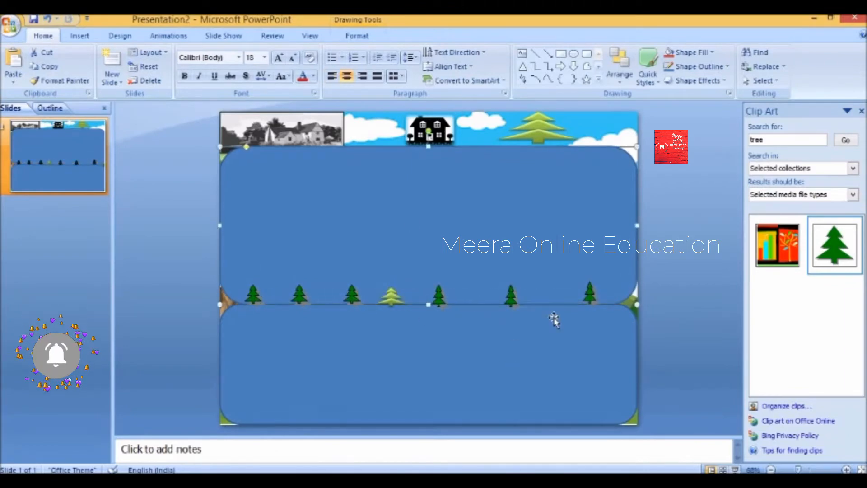
{"action": "left_click", "coordinate": [648, 70]}
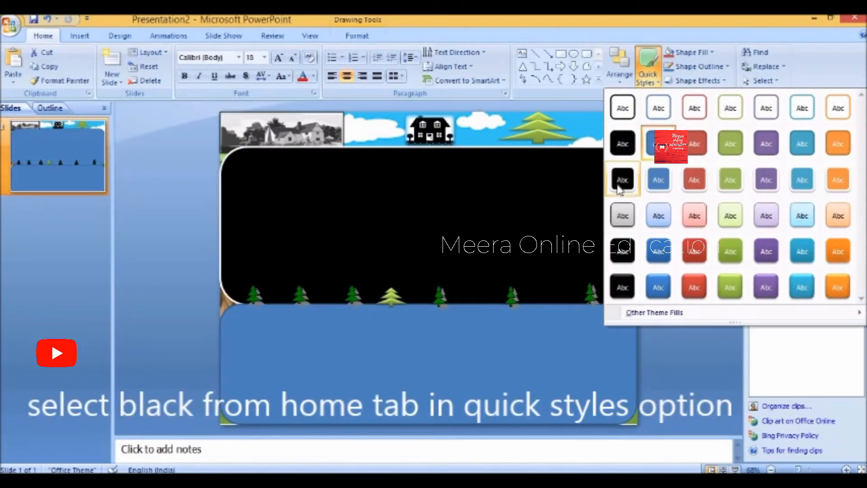
- Apply the black Quick Style to the upper and then the lower rounded panel
{"action": "left_click", "coordinate": [623, 281]}
{"action": "left_click", "coordinate": [536, 346]}
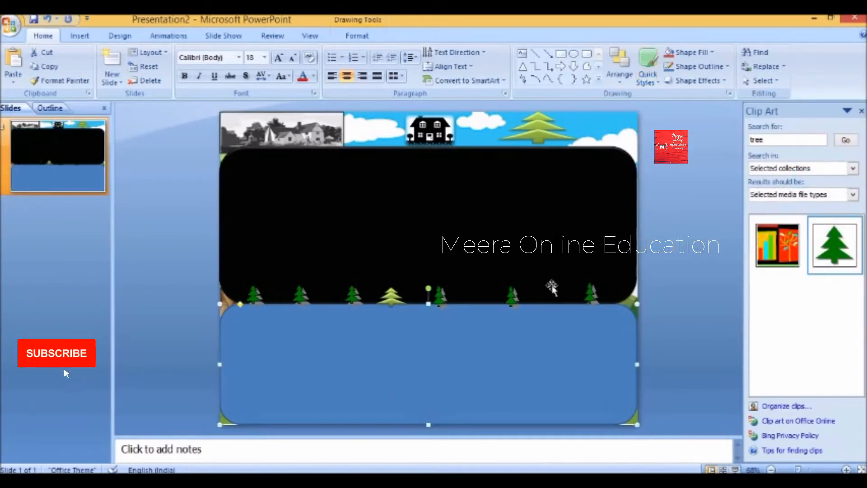
{"action": "left_click", "coordinate": [648, 72]}
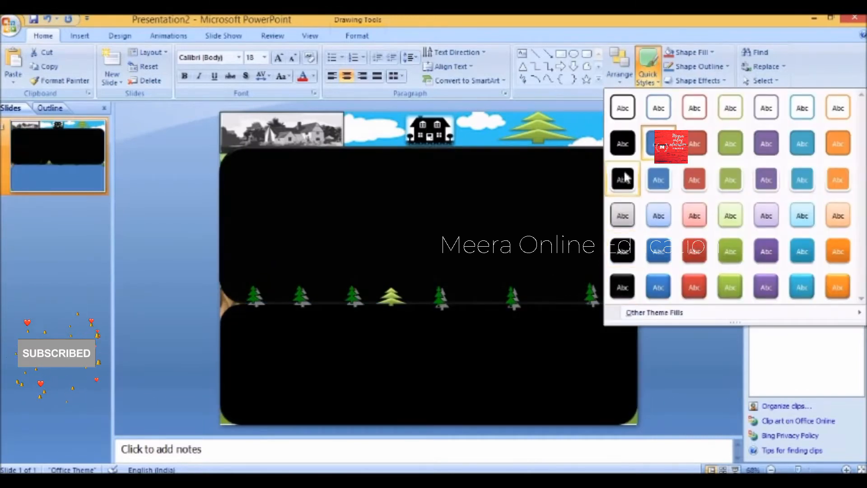
{"action": "left_click", "coordinate": [623, 251]}
{"action": "left_click", "coordinate": [659, 340]}
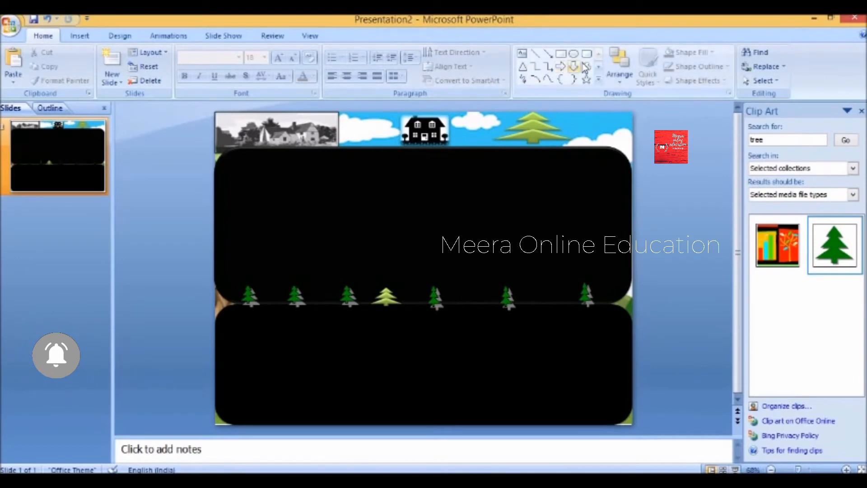
{"action": "left_click", "coordinate": [562, 55]}
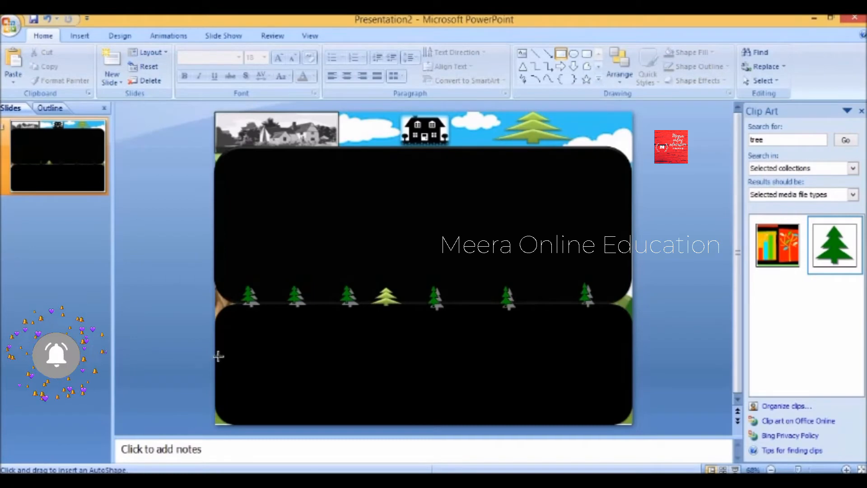
- Draw a thin rectangle at the left of the lower road and fill it white
{"action": "left_click_drag", "start_coordinate": [258, 360], "coordinate": [260, 359]}
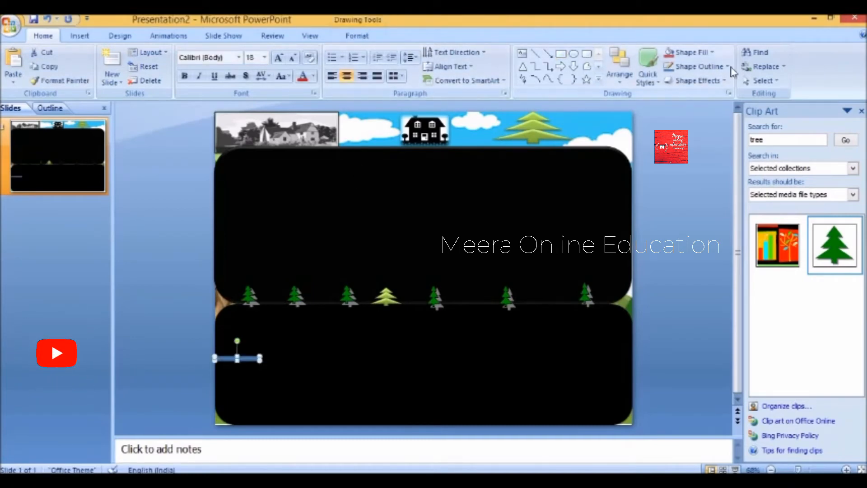
{"action": "left_click", "coordinate": [712, 53]}
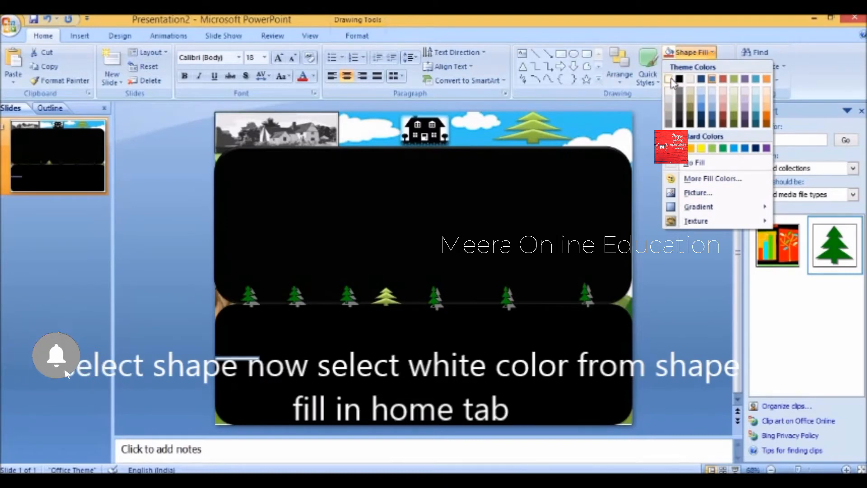
{"action": "left_click", "coordinate": [669, 79]}
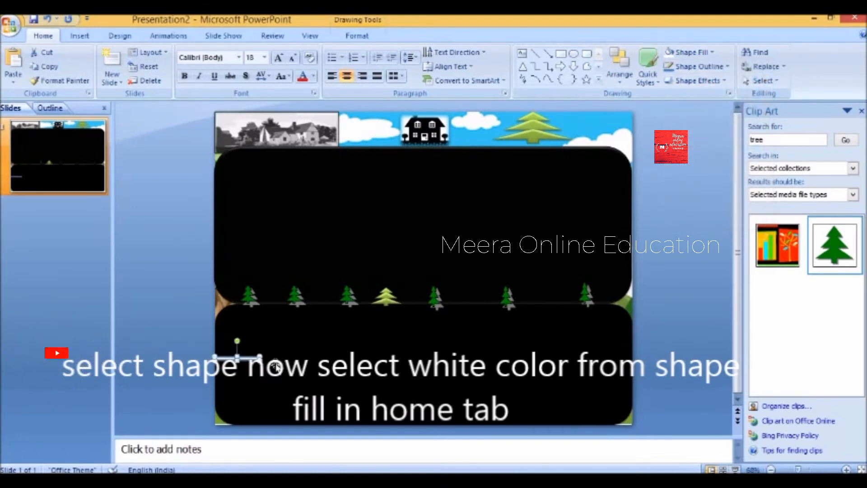
- Paste copies of the white bar across the lower road, aligning them into a dashed line
{"action": "right_click", "coordinate": [249, 357]}
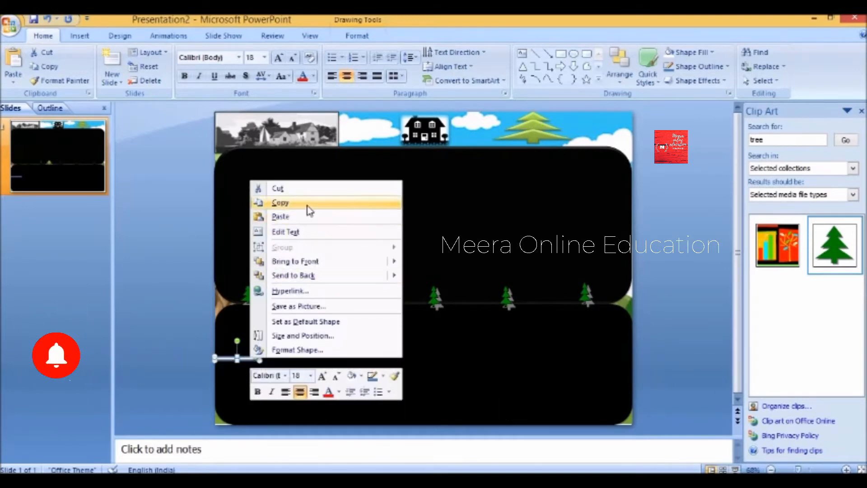
{"action": "left_click", "coordinate": [308, 210]}
{"action": "left_click", "coordinate": [319, 360]}
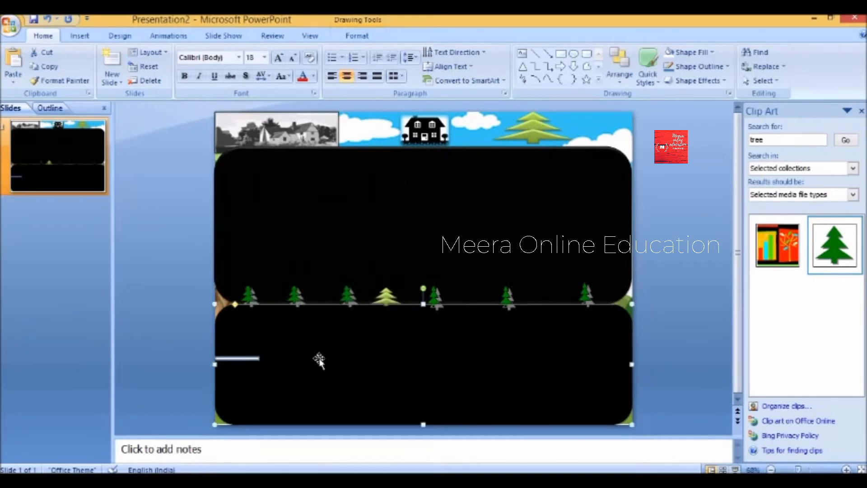
{"action": "right_click", "coordinate": [319, 360]}
{"action": "left_click", "coordinate": [361, 217]}
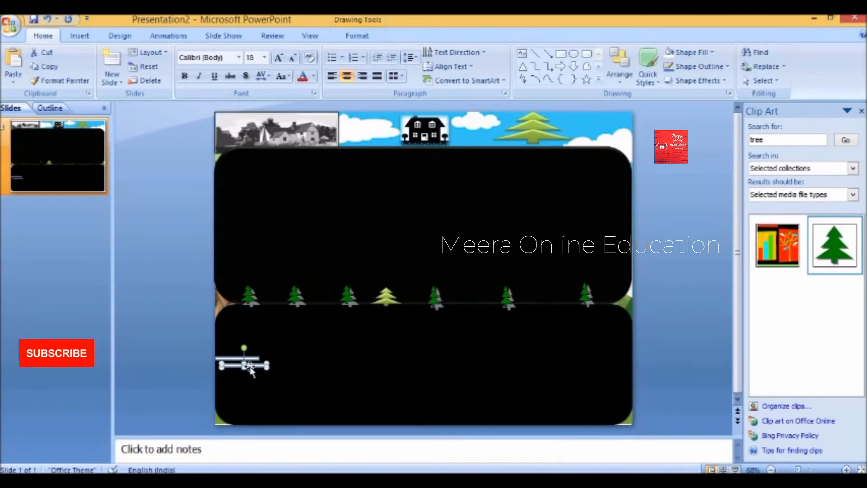
{"action": "left_click_drag", "start_coordinate": [302, 359], "coordinate": [305, 359]}
{"action": "left_click", "coordinate": [551, 368]}
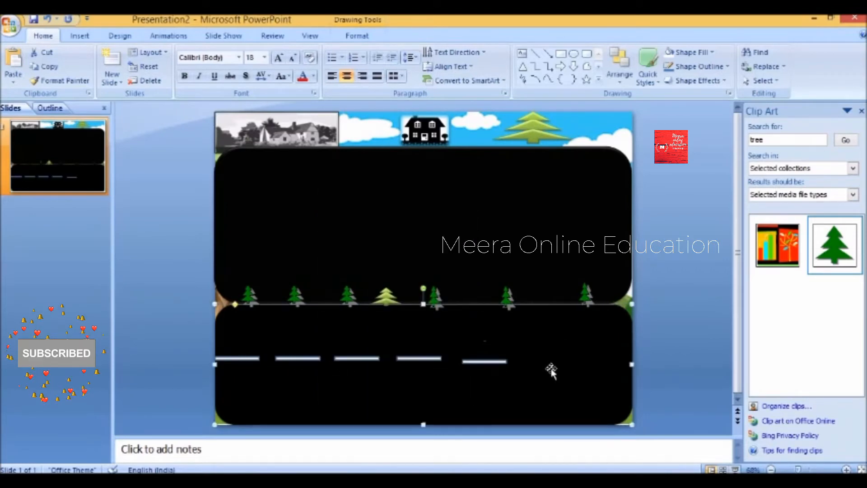
{"action": "right_click", "coordinate": [550, 368]}
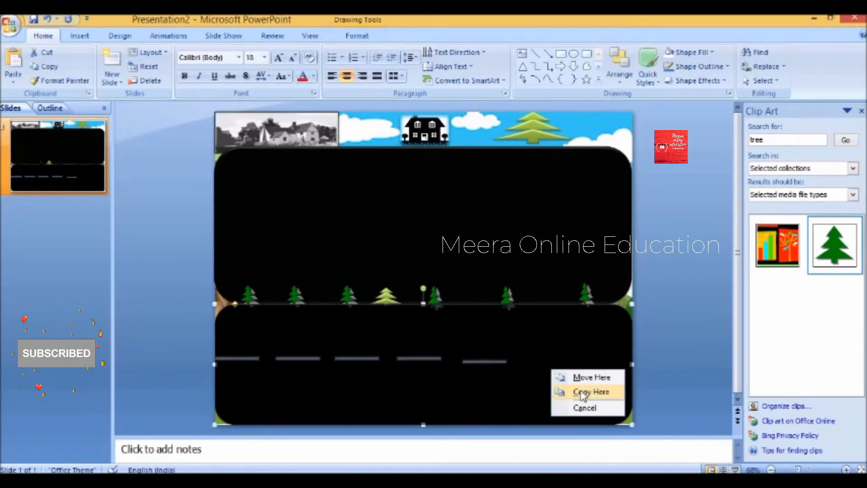
{"action": "left_click", "coordinate": [535, 361]}
{"action": "right_click", "coordinate": [535, 363]}
{"action": "left_click", "coordinate": [566, 223]}
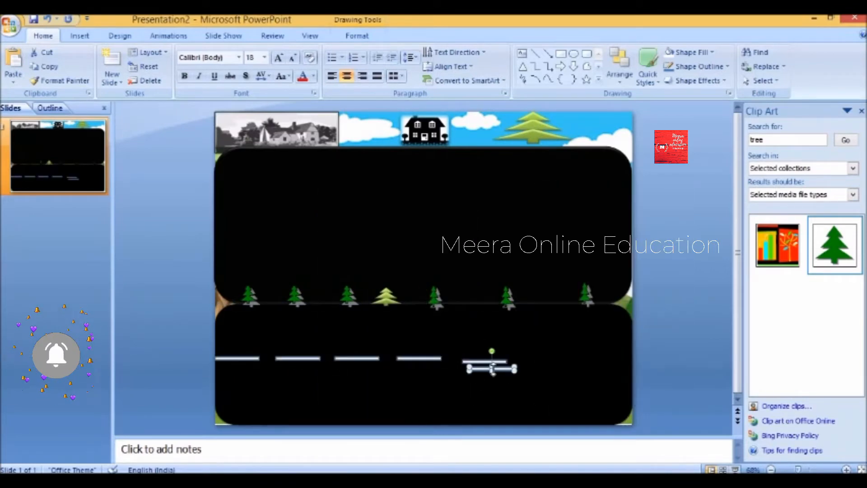
{"action": "left_click_drag", "start_coordinate": [563, 362], "coordinate": [559, 364]}
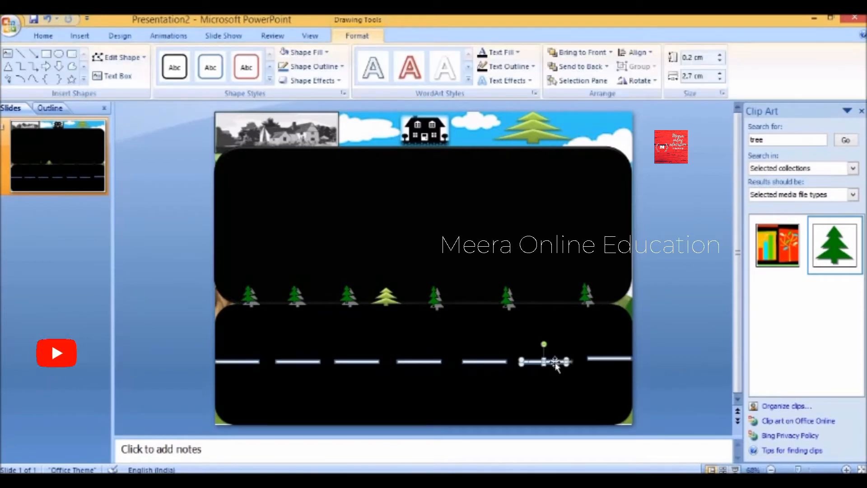
{"action": "left_click", "coordinate": [612, 358]}
{"action": "key", "text": "Down"}
{"action": "key", "text": "Down"}
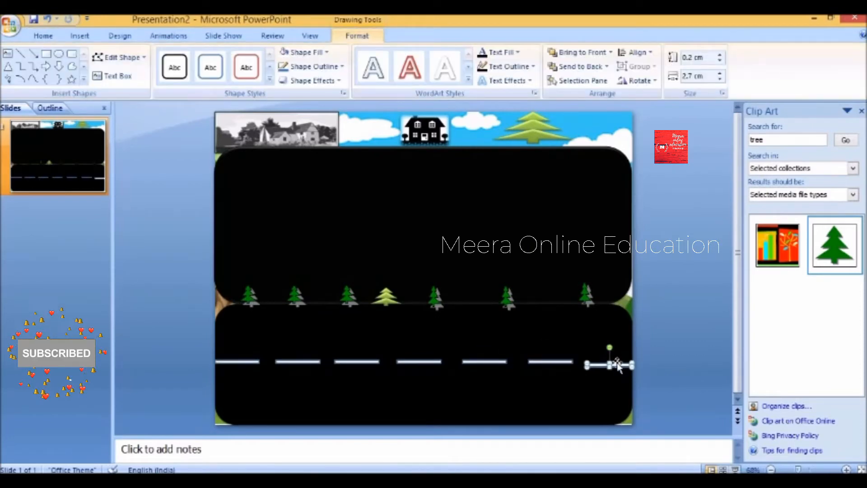
{"action": "key", "text": "Up"}
- Copy the leftmost white bar and paste a copy for the upper road
{"action": "left_click", "coordinate": [246, 362]}
{"action": "right_click", "coordinate": [246, 364]}
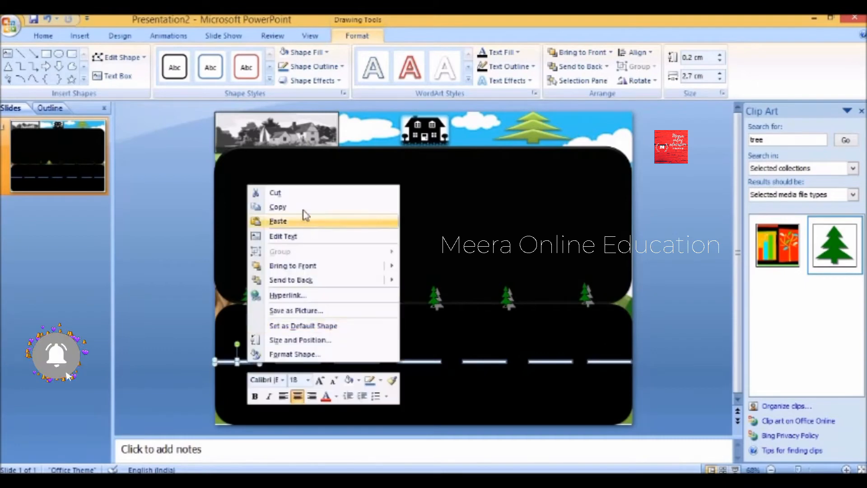
{"action": "left_click", "coordinate": [302, 209]}
{"action": "left_click", "coordinate": [246, 206]}
{"action": "right_click", "coordinate": [247, 205]}
{"action": "left_click", "coordinate": [266, 238]}
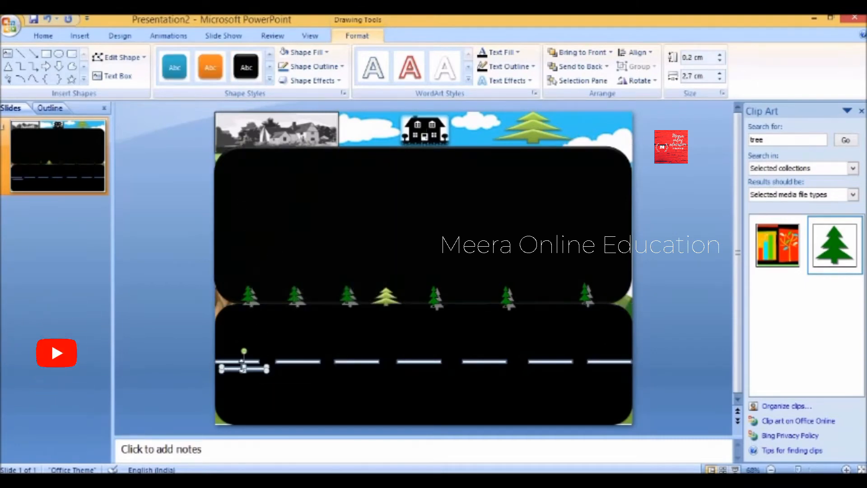
- Paste more white bars and move them up into the middle of the upper road
{"action": "left_click_drag", "start_coordinate": [266, 256], "coordinate": [266, 226]}
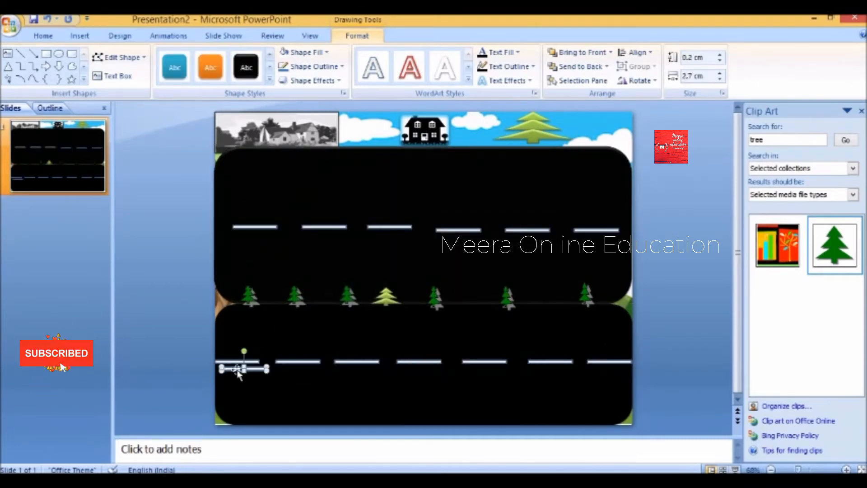
{"action": "left_click_drag", "start_coordinate": [385, 250], "coordinate": [382, 250]}
{"action": "left_click", "coordinate": [333, 262]}
{"action": "right_click", "coordinate": [333, 262]}
{"action": "left_click", "coordinate": [353, 296]}
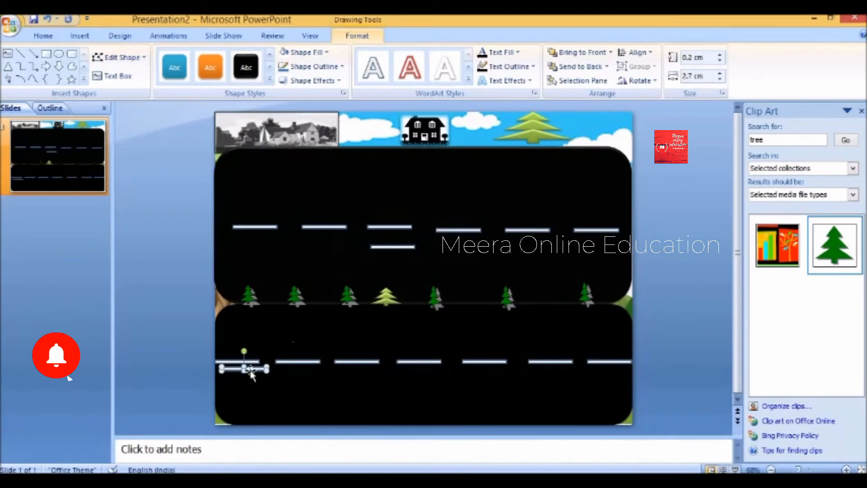
{"action": "left_click_drag", "start_coordinate": [398, 205], "coordinate": [395, 212]}
{"action": "right_click", "coordinate": [304, 163]}
{"action": "left_click", "coordinate": [332, 195]}
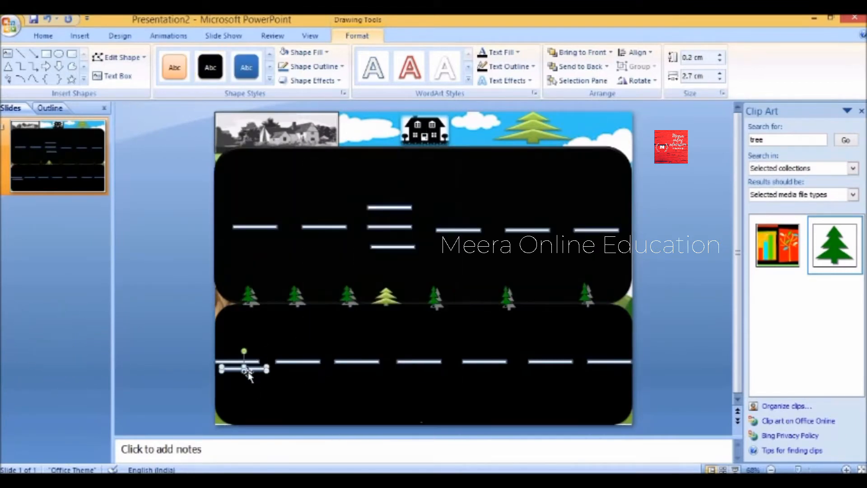
{"action": "left_click_drag", "start_coordinate": [246, 368], "coordinate": [440, 199]}
- Add a fifth bar and align all five into a vertical zebra-crossing stack
{"action": "left_click_drag", "start_coordinate": [394, 183], "coordinate": [397, 183]}
{"action": "right_click", "coordinate": [308, 332]}
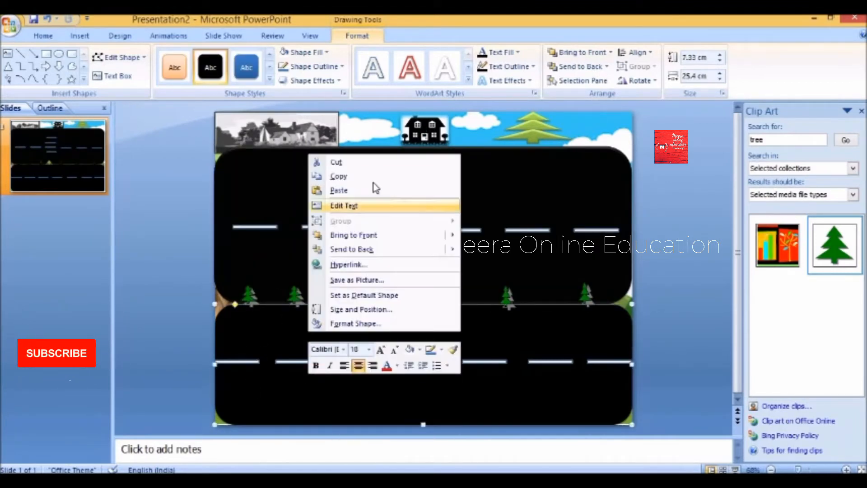
{"action": "left_click", "coordinate": [334, 187]}
{"action": "left_click_drag", "start_coordinate": [384, 272], "coordinate": [385, 272]}
{"action": "left_click", "coordinate": [401, 218]}
{"action": "mouse_move", "coordinate": [398, 185]}
{"action": "left_mouse_down"}
{"action": "mouse_move", "coordinate": [402, 175]}
{"action": "mouse_move", "coordinate": [398, 203]}
{"action": "left_mouse_up"}
{"action": "left_click", "coordinate": [398, 206]}
{"action": "left_click_drag", "start_coordinate": [400, 247], "coordinate": [384, 274]}
{"action": "left_click", "coordinate": [379, 209]}
{"action": "left_click_drag", "start_coordinate": [398, 174], "coordinate": [391, 178]}
{"action": "left_click_drag", "start_coordinate": [400, 203], "coordinate": [400, 200]}
{"action": "left_click", "coordinate": [469, 186]}
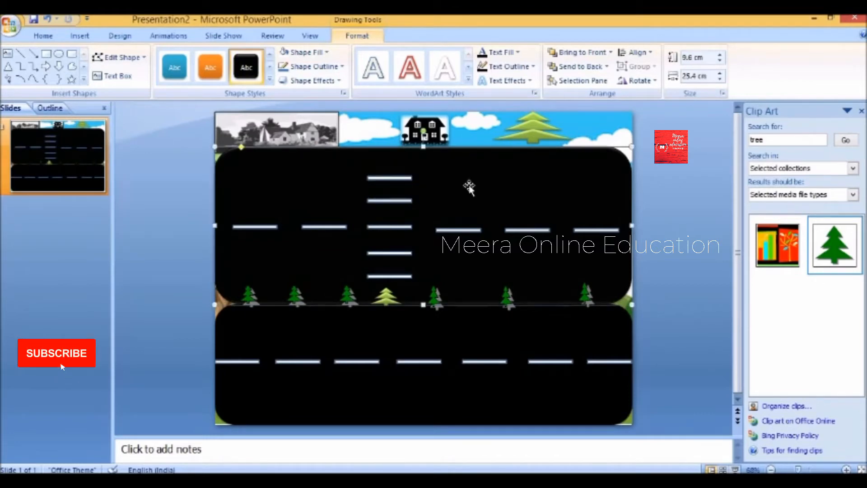
{"action": "left_click", "coordinate": [793, 140]}
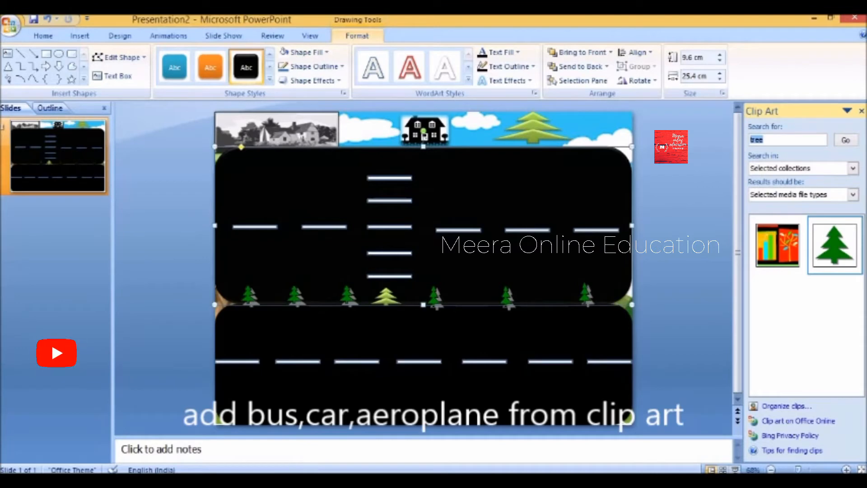
- Search clip art for 'car' and insert the green car, race car and tow truck
{"action": "left_click", "coordinate": [324, 480]}
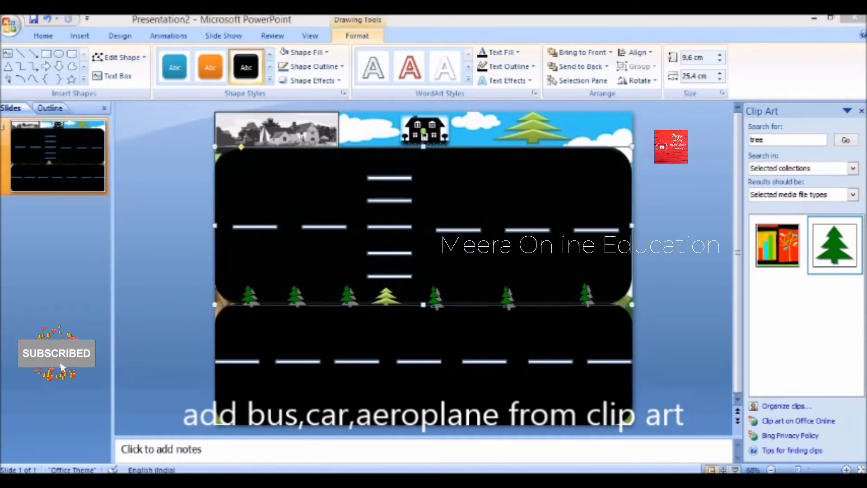
{"action": "left_click", "coordinate": [811, 130]}
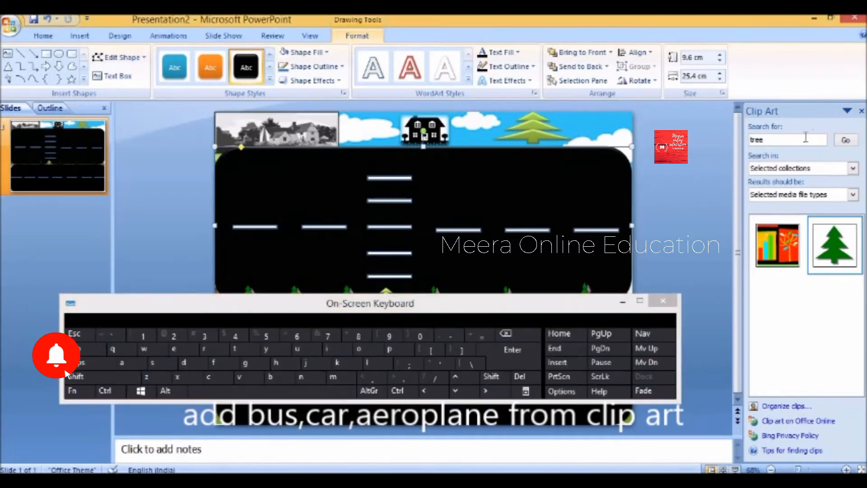
{"action": "left_click", "coordinate": [209, 377]}
{"action": "left_click", "coordinate": [121, 363]}
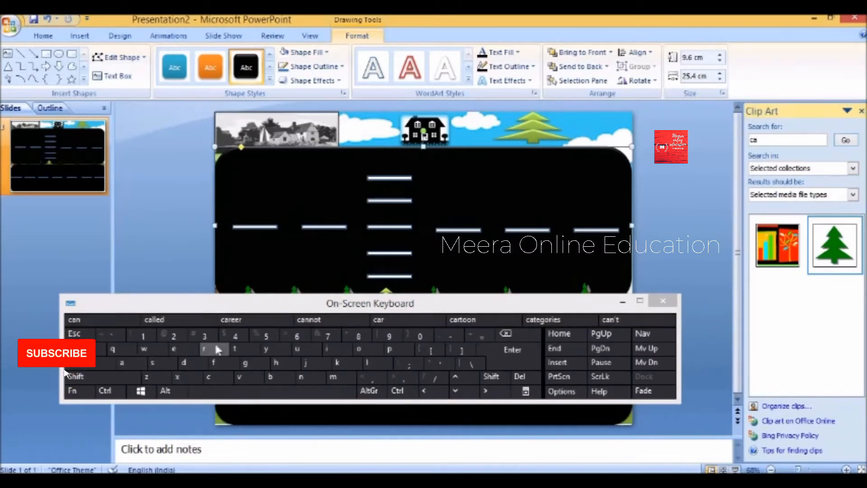
{"action": "left_click", "coordinate": [217, 349]}
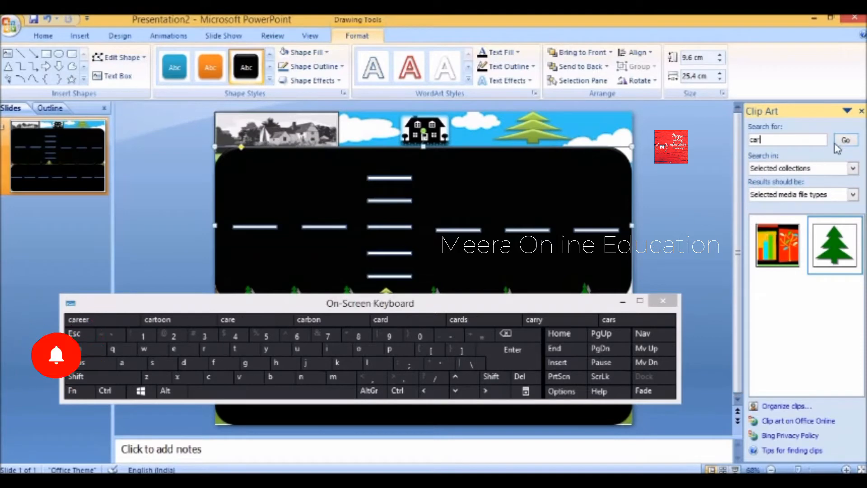
{"action": "left_click", "coordinate": [846, 141]}
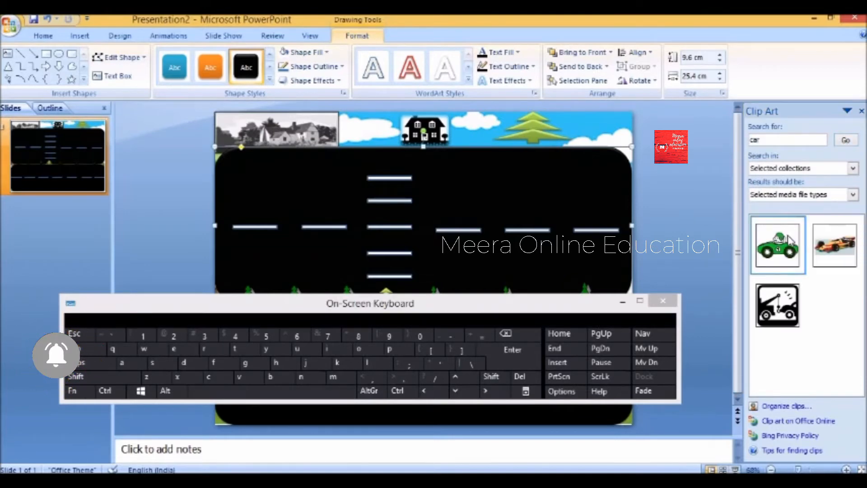
{"action": "left_click", "coordinate": [777, 244]}
{"action": "left_click", "coordinate": [833, 244]}
{"action": "left_click", "coordinate": [777, 305]}
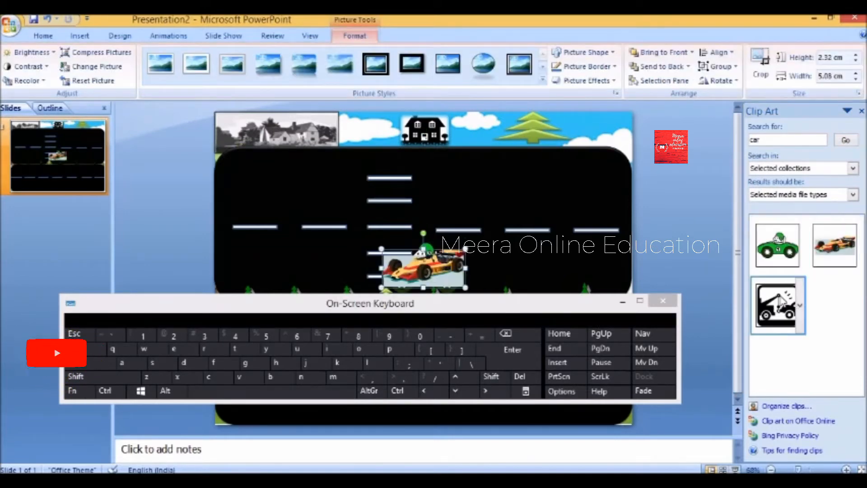
- Search for 'air', then 'transport', and insert the camouflage plane clip art
{"action": "left_click_drag", "start_coordinate": [779, 139], "coordinate": [746, 140]}
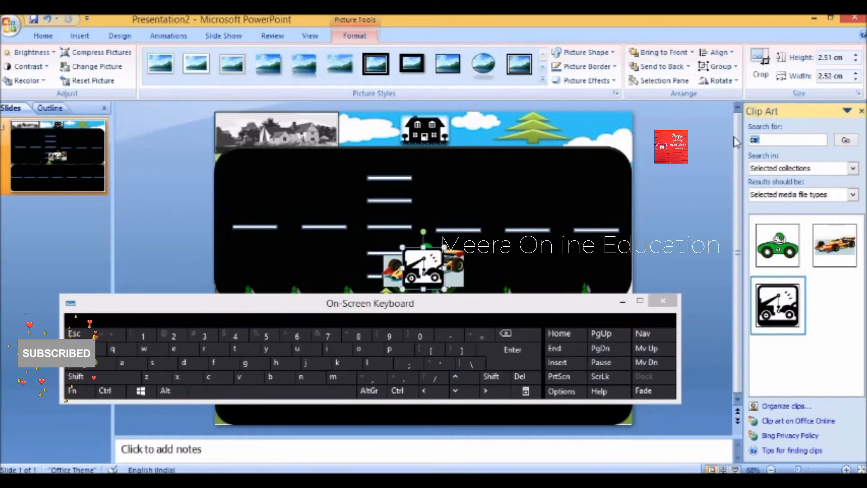
{"action": "left_click", "coordinate": [122, 363]}
{"action": "left_click", "coordinate": [326, 348]}
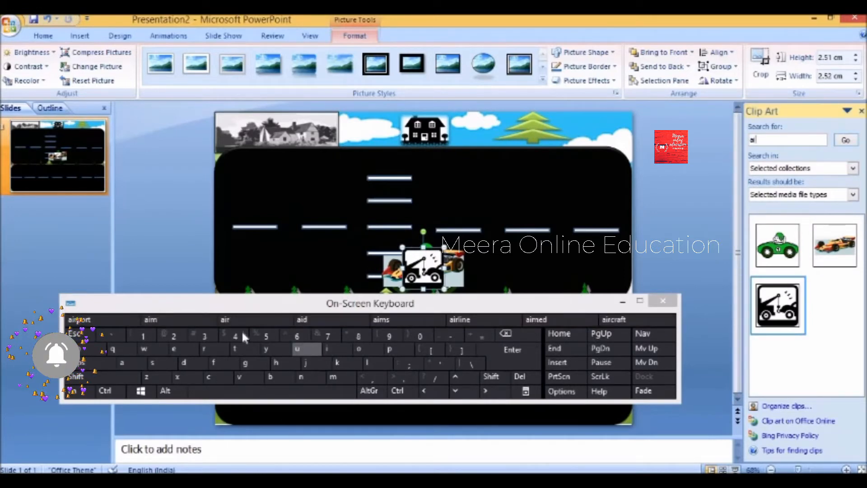
{"action": "left_click", "coordinate": [208, 349]}
{"action": "left_click", "coordinate": [843, 141]}
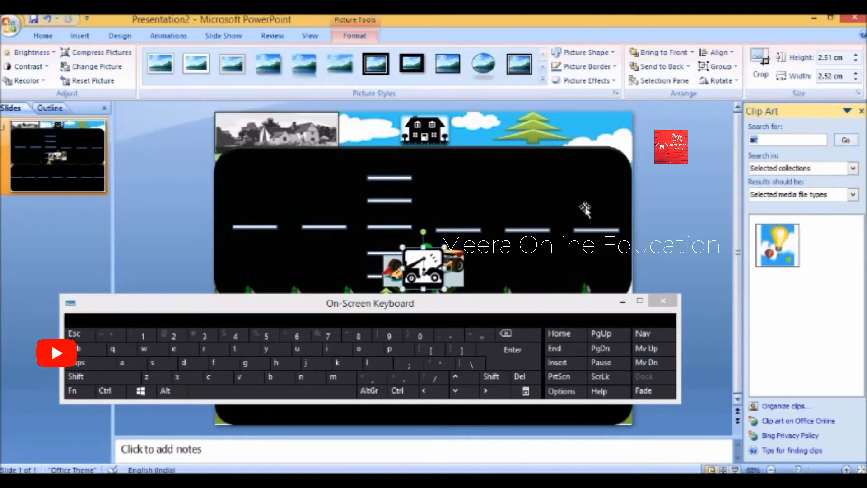
{"action": "left_click", "coordinate": [231, 348]}
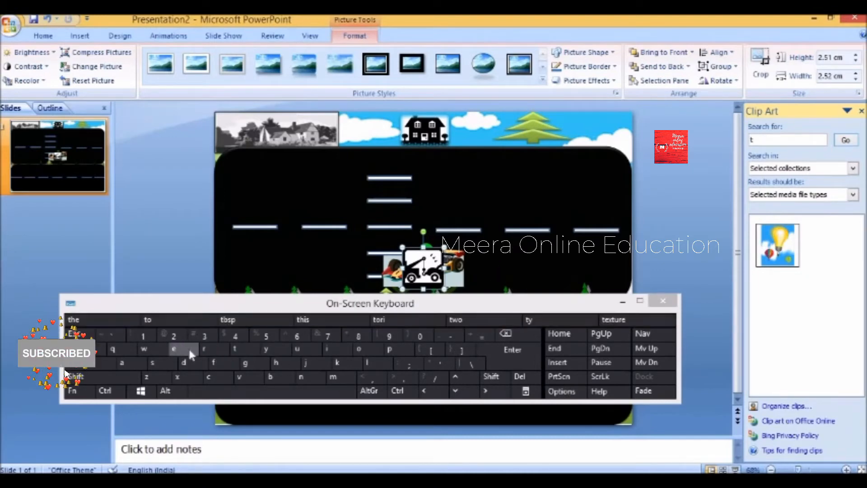
{"action": "left_click", "coordinate": [210, 347]}
{"action": "left_click", "coordinate": [121, 362]}
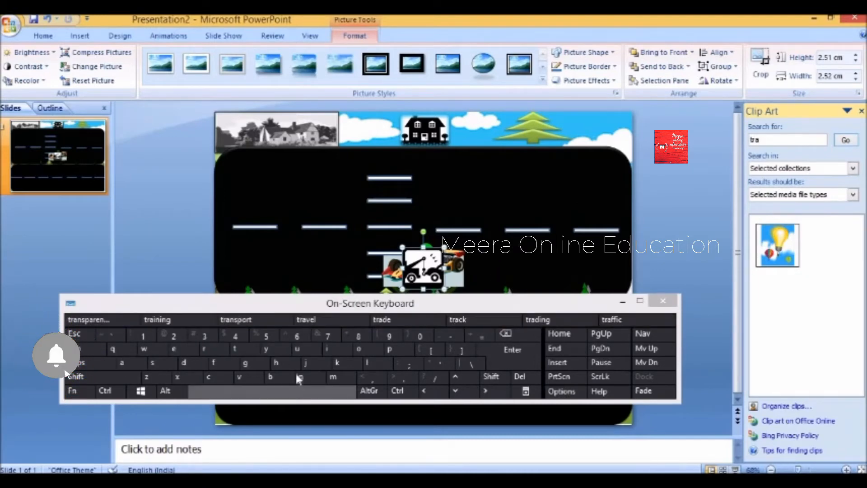
{"action": "left_click", "coordinate": [274, 323]}
{"action": "left_click", "coordinate": [845, 140]}
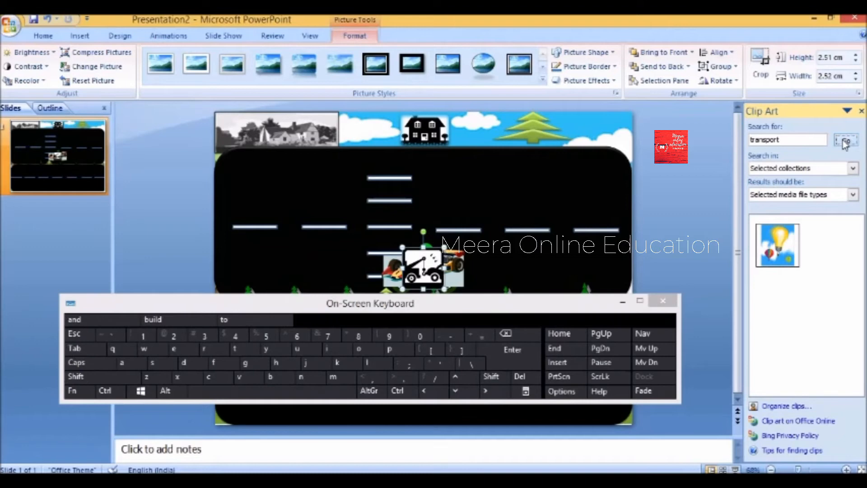
{"action": "left_click", "coordinate": [788, 246]}
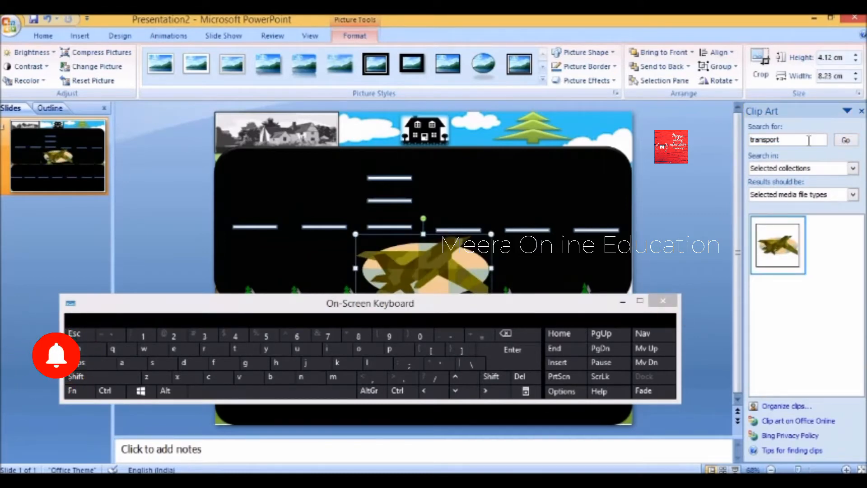
- Search clip art for 'bus' and insert the yellow school bus
{"action": "double_click", "coordinate": [765, 140]}
{"action": "left_click", "coordinate": [270, 376]}
{"action": "left_click", "coordinate": [309, 350]}
{"action": "left_click", "coordinate": [157, 361]}
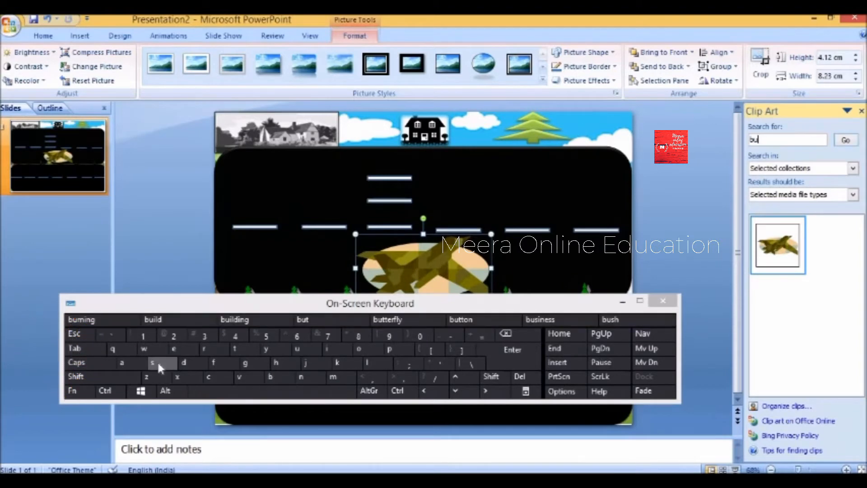
{"action": "left_click", "coordinate": [845, 140]}
{"action": "left_click", "coordinate": [777, 244]}
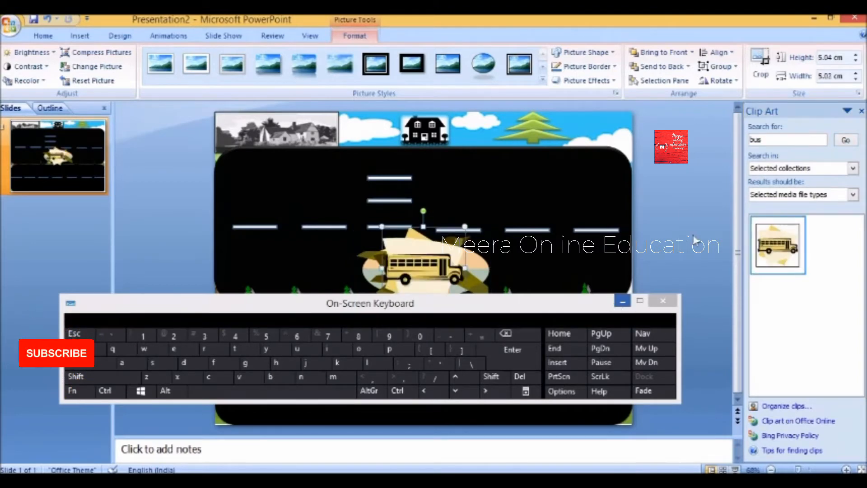
- Run a bicycle clip art search, then drag the school bus to the road's left
{"action": "double_click", "coordinate": [783, 139]}
{"action": "left_click", "coordinate": [280, 375]}
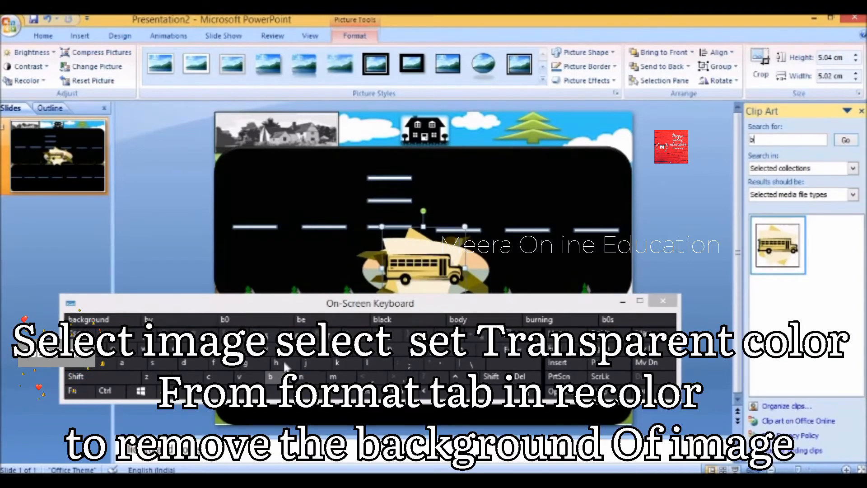
{"action": "left_click", "coordinate": [273, 350]}
{"action": "left_click", "coordinate": [215, 377]}
{"action": "left_click", "coordinate": [273, 350]}
{"action": "left_click", "coordinate": [215, 377]}
{"action": "left_click", "coordinate": [370, 368]}
{"action": "left_click", "coordinate": [182, 346]}
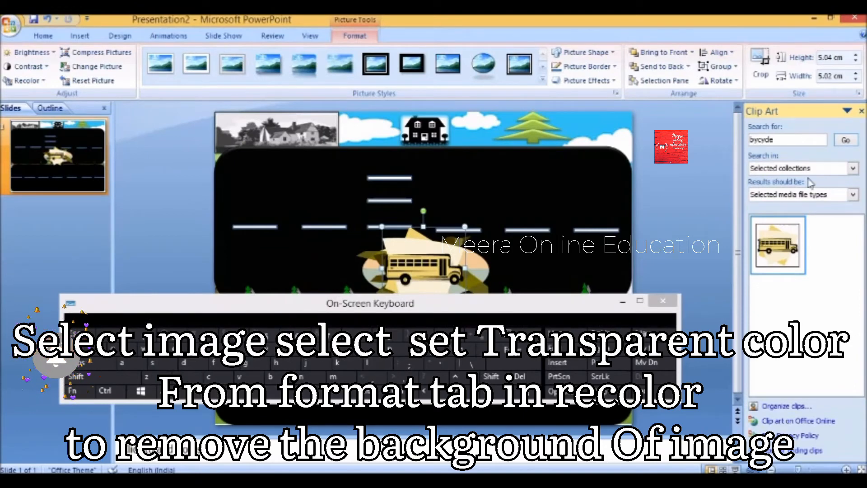
{"action": "left_click", "coordinate": [846, 140]}
{"action": "left_click", "coordinate": [663, 301]}
{"action": "left_click_drag", "start_coordinate": [436, 265], "coordinate": [582, 160]}
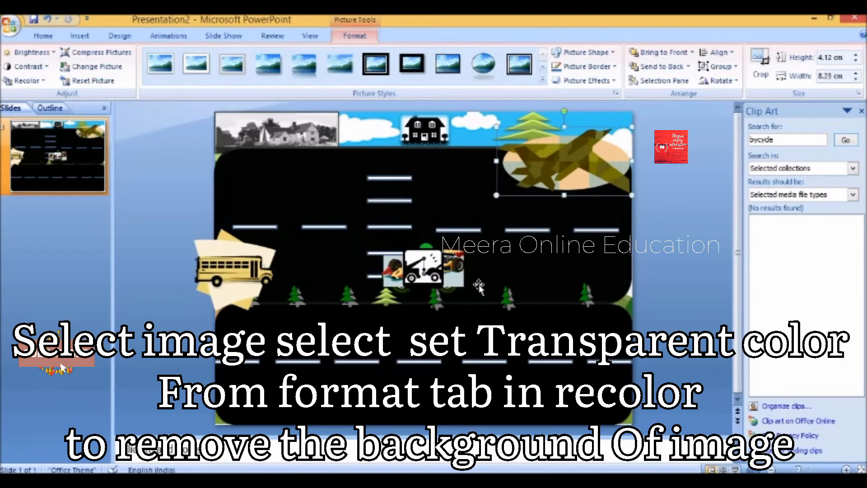
- Move the tow truck off to the right and spread the race car and green car apart
{"action": "left_click_drag", "start_coordinate": [425, 268], "coordinate": [665, 336]}
{"action": "left_click", "coordinate": [421, 270]}
{"action": "left_click_drag", "start_coordinate": [421, 270], "coordinate": [614, 202]}
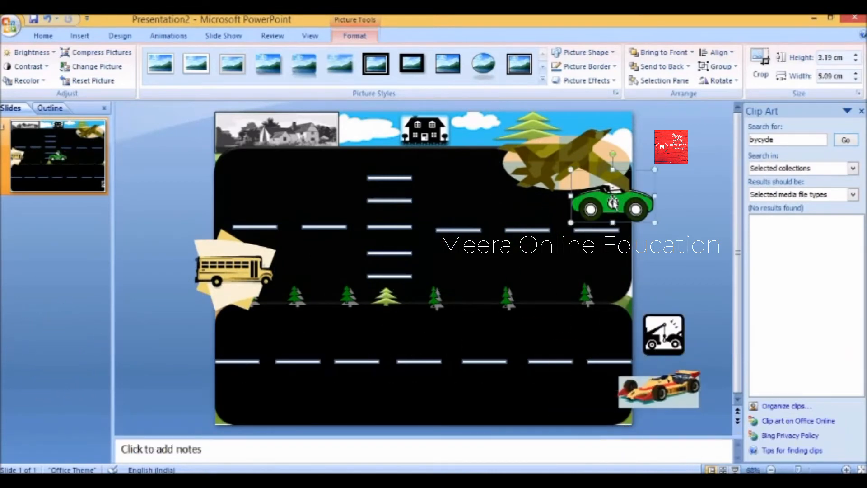
- Move the camouflage plane top-left and make its beige background transparent
{"action": "left_click", "coordinate": [596, 158]}
{"action": "left_click_drag", "start_coordinate": [524, 142], "coordinate": [277, 150]}
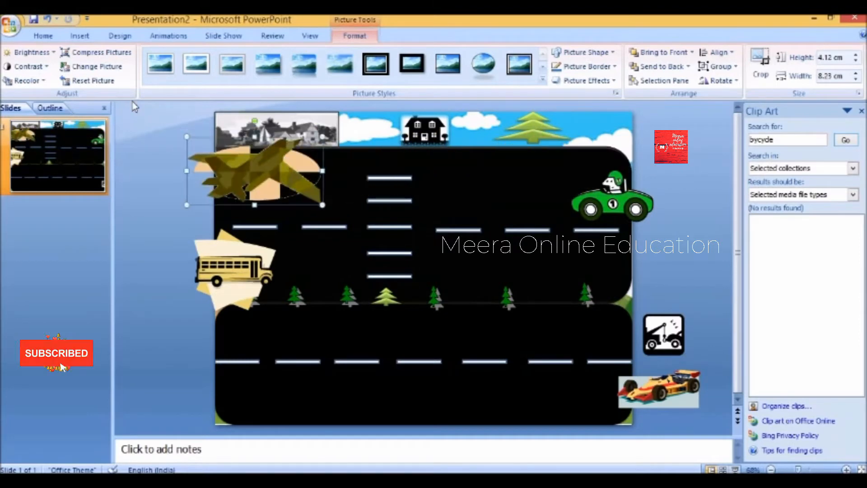
{"action": "left_click", "coordinate": [45, 82]}
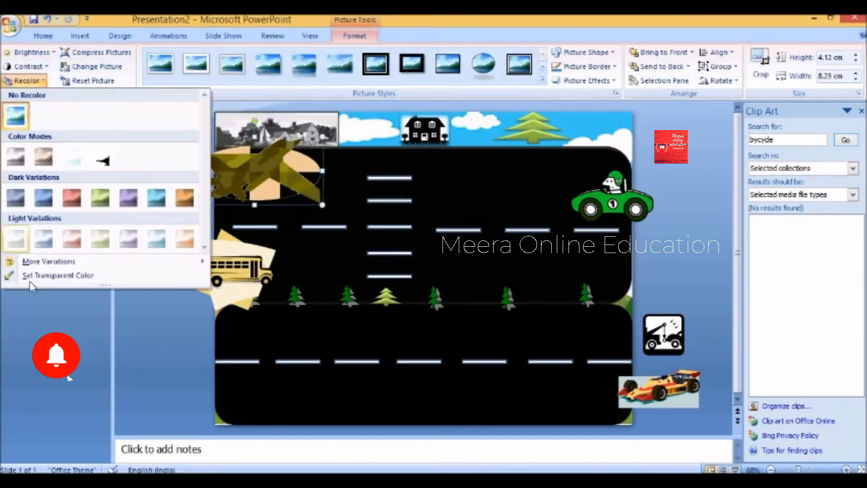
{"action": "left_click", "coordinate": [34, 277]}
{"action": "left_click", "coordinate": [261, 194]}
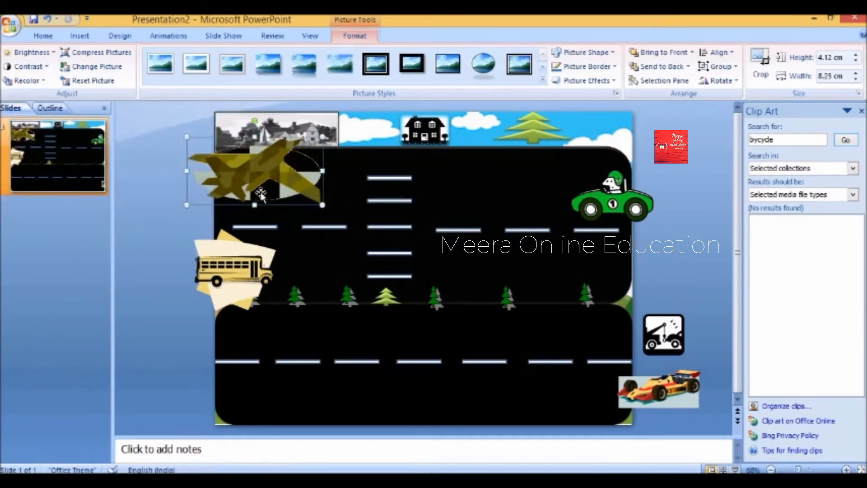
- Shrink the plane to 2.51 × 5 cm and settle it at the slide's top-left
{"action": "mouse_move", "coordinate": [242, 179]}
{"action": "left_mouse_down"}
{"action": "mouse_move", "coordinate": [255, 133]}
{"action": "mouse_move", "coordinate": [280, 175]}
{"action": "mouse_move", "coordinate": [233, 166]}
{"action": "left_mouse_up"}
{"action": "left_click_drag", "start_coordinate": [321, 124], "coordinate": [371, 124]}
{"action": "left_click_drag", "start_coordinate": [256, 163], "coordinate": [239, 139]}
{"action": "left_click_drag", "start_coordinate": [323, 128], "coordinate": [280, 128]}
{"action": "left_click", "coordinate": [202, 135]}
{"action": "left_click_drag", "start_coordinate": [295, 169], "coordinate": [243, 143]}
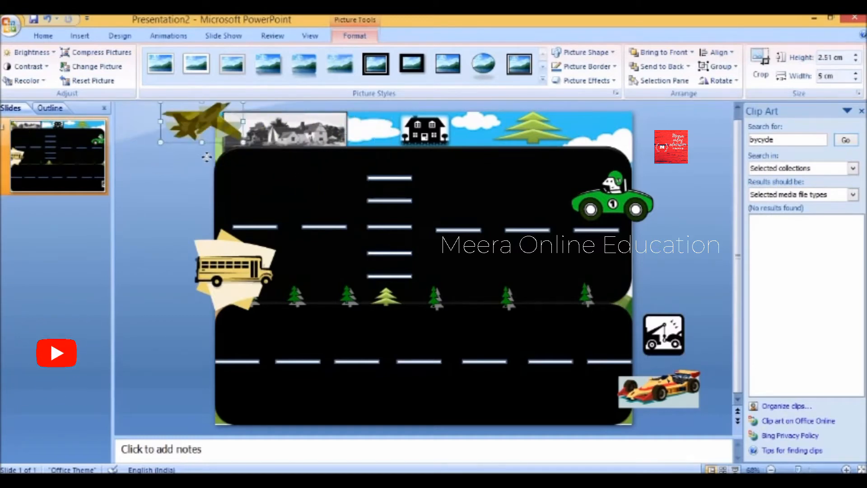
{"action": "left_click_drag", "start_coordinate": [199, 123], "coordinate": [212, 142]}
- Move the green car to the road's top-right and paste a duplicate at the lower lane's left edge
{"action": "left_click", "coordinate": [610, 200]}
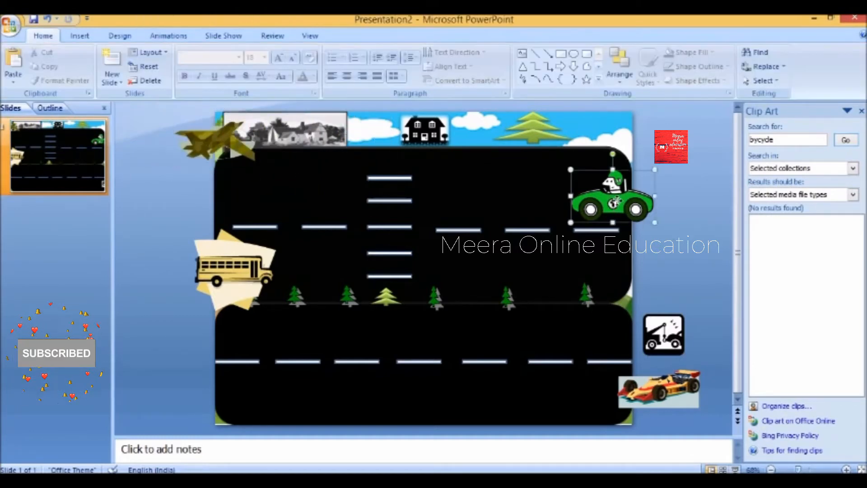
{"action": "left_click_drag", "start_coordinate": [610, 200], "coordinate": [629, 189]}
{"action": "right_click", "coordinate": [637, 173]}
{"action": "left_click", "coordinate": [655, 196]}
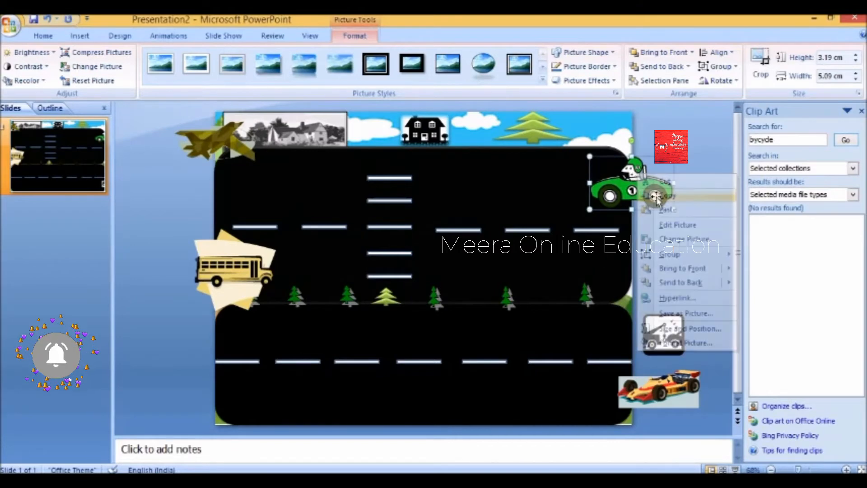
{"action": "right_click", "coordinate": [259, 348]}
{"action": "left_click", "coordinate": [298, 208]}
{"action": "mouse_move", "coordinate": [639, 201]}
{"action": "left_mouse_down"}
{"action": "mouse_move", "coordinate": [581, 318]}
{"action": "mouse_move", "coordinate": [571, 318]}
{"action": "mouse_move", "coordinate": [580, 366]}
{"action": "mouse_move", "coordinate": [561, 358]}
{"action": "mouse_move", "coordinate": [672, 384]}
{"action": "mouse_move", "coordinate": [257, 375]}
{"action": "left_mouse_up"}
{"action": "left_click_drag", "start_coordinate": [191, 338], "coordinate": [191, 338]}
- Reposition the race car, tow truck and lower green car along the road
{"action": "left_click_drag", "start_coordinate": [659, 388], "coordinate": [644, 380]}
{"action": "left_click_drag", "start_coordinate": [646, 394], "coordinate": [661, 397]}
{"action": "left_click_drag", "start_coordinate": [679, 341], "coordinate": [692, 342]}
{"action": "left_click_drag", "start_coordinate": [673, 336], "coordinate": [655, 343]}
{"action": "left_click_drag", "start_coordinate": [663, 334], "coordinate": [693, 333]}
{"action": "double_click", "coordinate": [663, 397]}
{"action": "left_click_drag", "start_coordinate": [663, 397], "coordinate": [677, 399]}
{"action": "left_click_drag", "start_coordinate": [194, 345], "coordinate": [165, 349]}
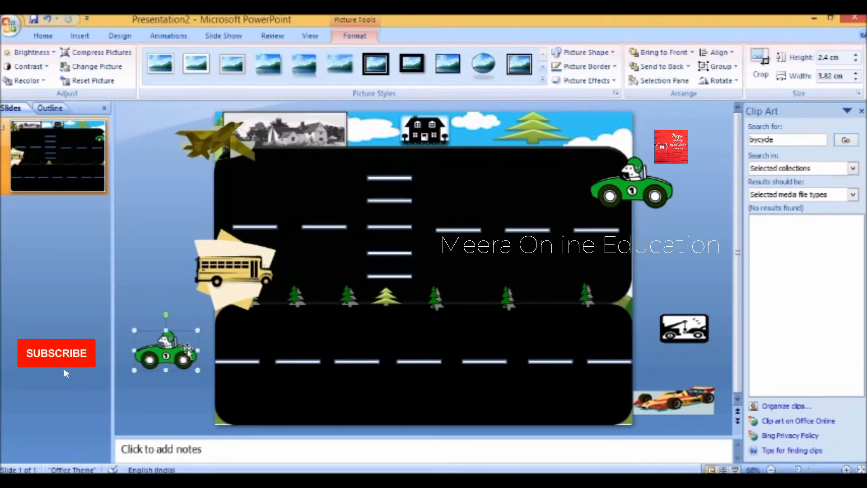
{"action": "left_click", "coordinate": [715, 259]}
- Crop the top and bottom off the school bus picture
{"action": "left_click", "coordinate": [228, 264]}
{"action": "left_click", "coordinate": [769, 77]}
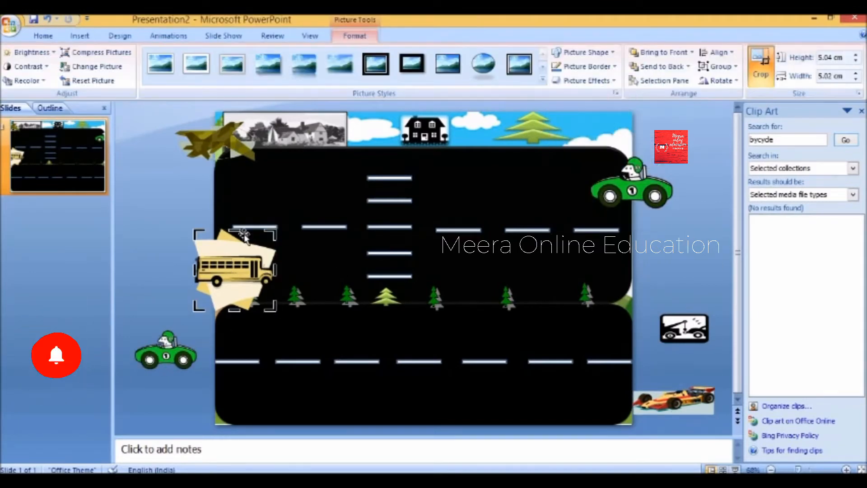
{"action": "left_click_drag", "start_coordinate": [234, 251], "coordinate": [235, 253]}
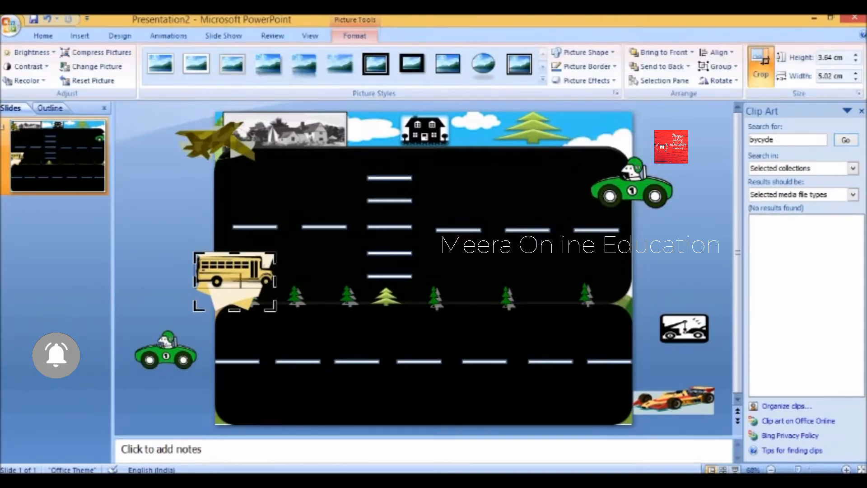
{"action": "left_click_drag", "start_coordinate": [243, 289], "coordinate": [242, 287]}
- Make the light backgrounds of the school bus and race car transparent with Set Transparent Color
{"action": "left_click", "coordinate": [27, 80]}
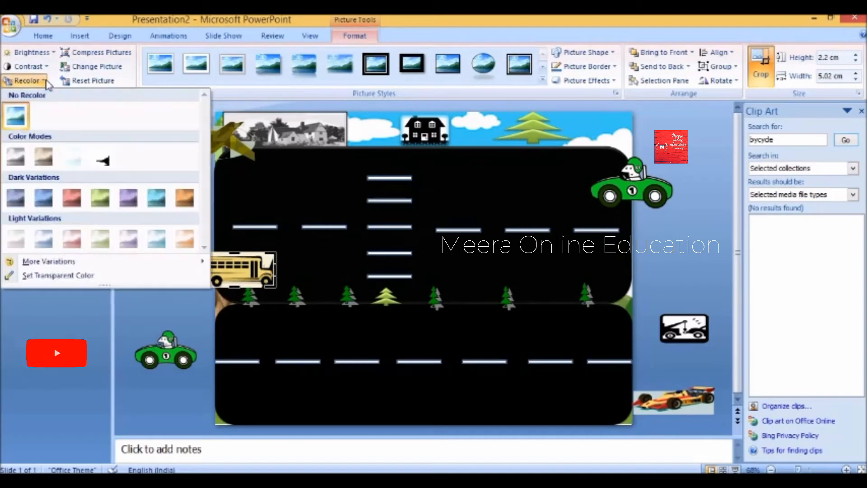
{"action": "left_click", "coordinate": [57, 276]}
{"action": "left_click", "coordinate": [270, 258]}
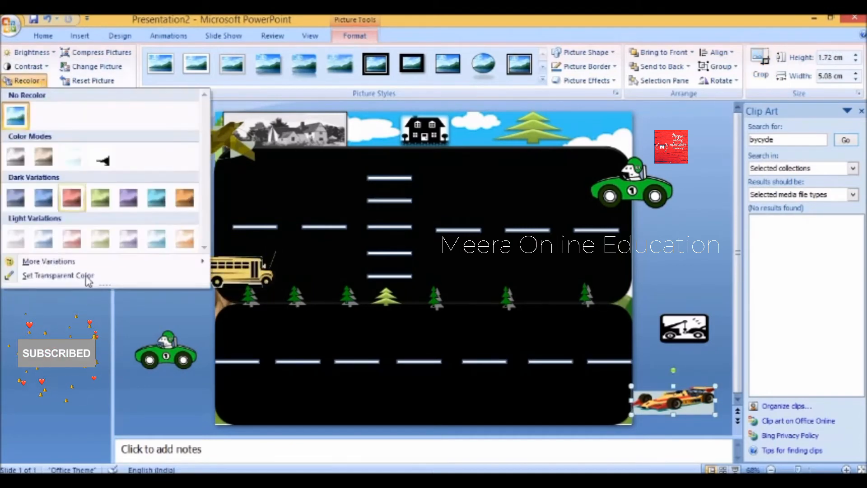
{"action": "left_click", "coordinate": [58, 277]}
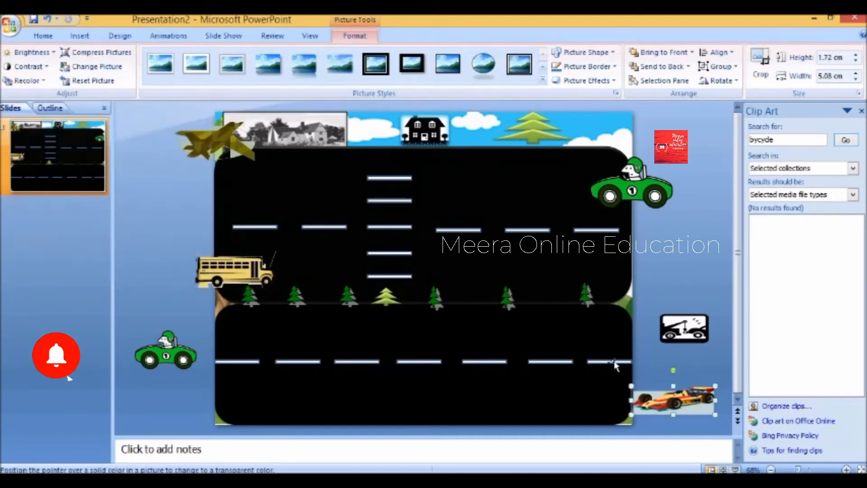
{"action": "left_click", "coordinate": [698, 410]}
{"action": "left_click", "coordinate": [665, 289]}
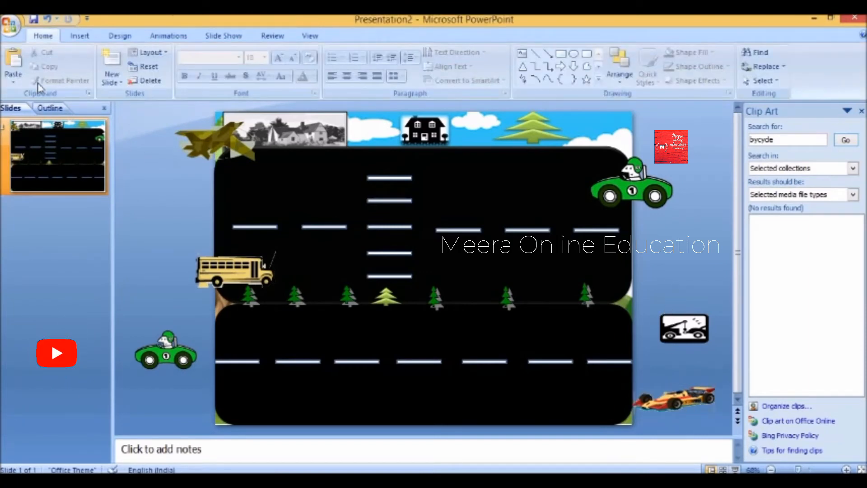
- Make the house picture's background colour transparent
{"action": "left_click", "coordinate": [285, 131]}
{"action": "left_click", "coordinate": [25, 80]}
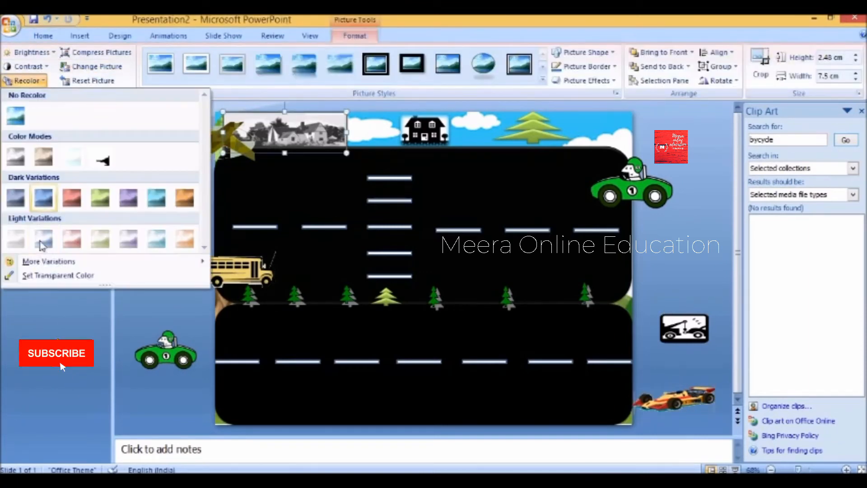
{"action": "left_click", "coordinate": [47, 275]}
{"action": "left_click", "coordinate": [331, 119]}
{"action": "left_click", "coordinate": [166, 181]}
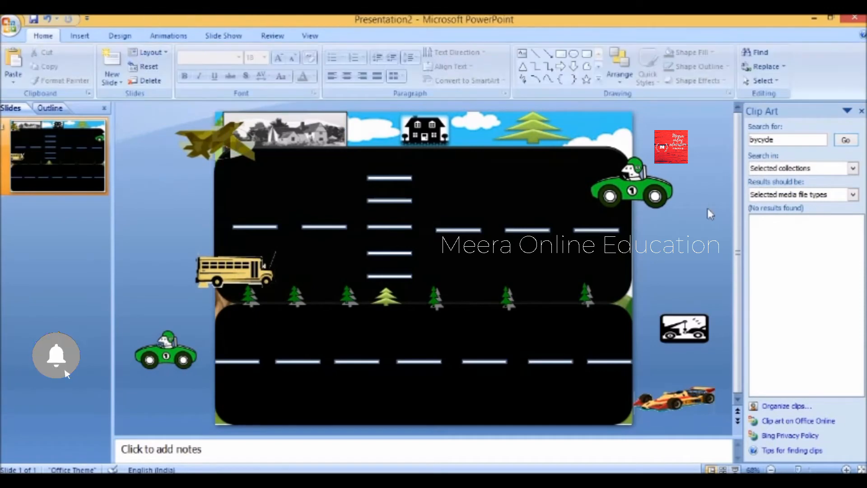
{"action": "left_click", "coordinate": [168, 36]}
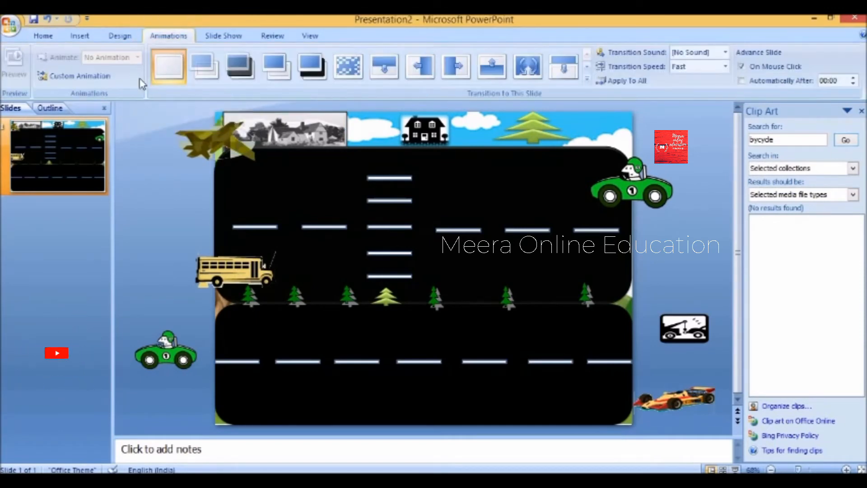
- Give the top-right green car a Left motion path stretched to the road's left end, and move the tow truck up
{"action": "left_click", "coordinate": [97, 74]}
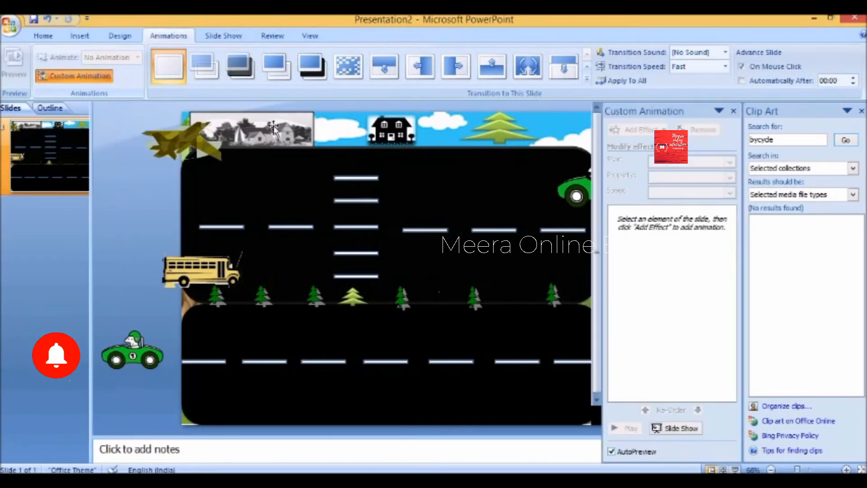
{"action": "left_click", "coordinate": [861, 111]}
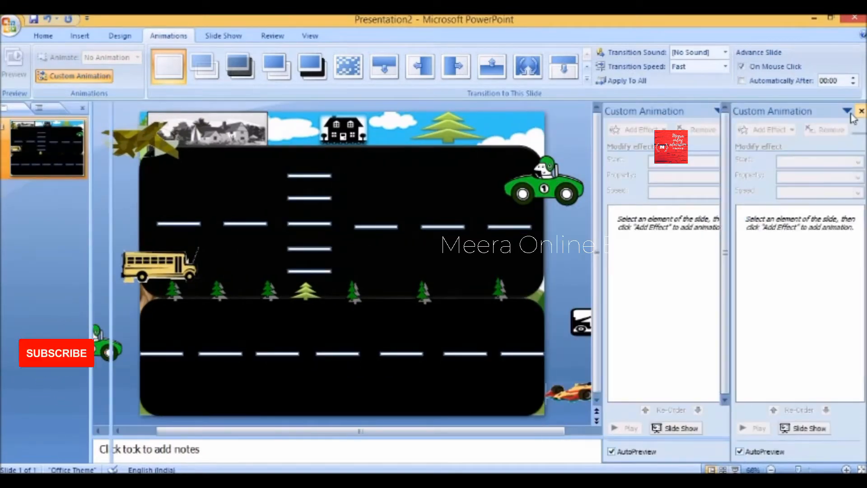
{"action": "left_click", "coordinate": [632, 192]}
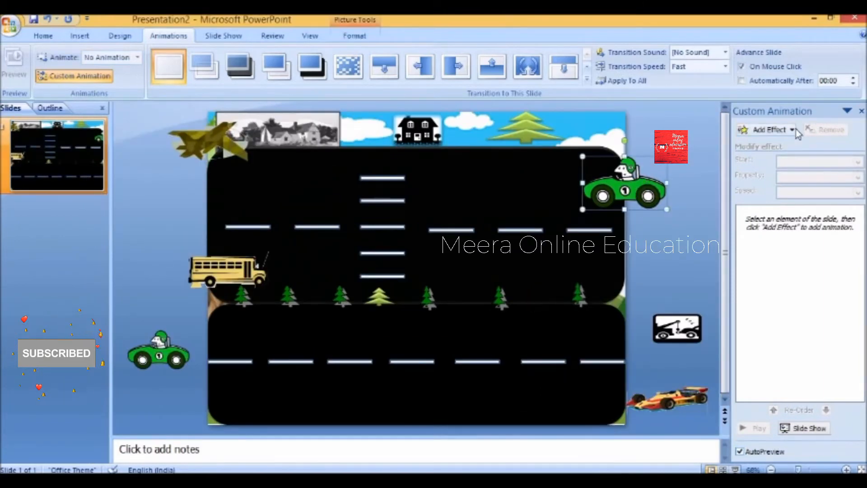
{"action": "left_click", "coordinate": [796, 132]}
{"action": "mouse_move", "coordinate": [759, 189]}
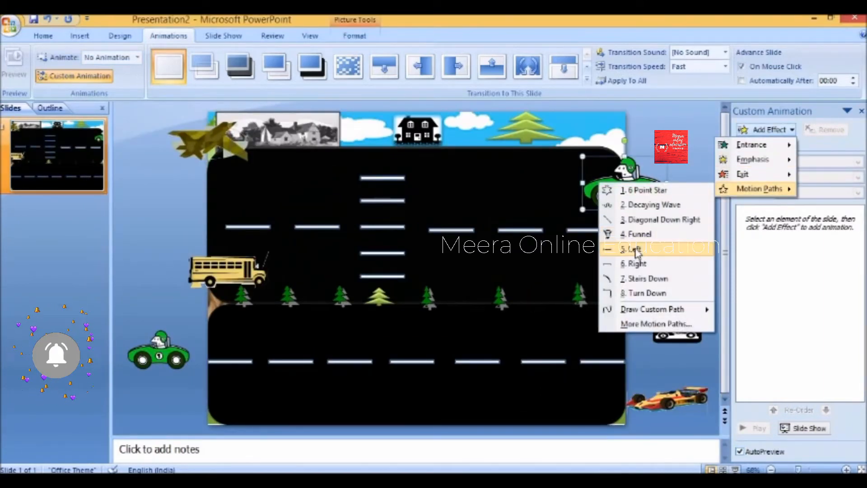
{"action": "left_click", "coordinate": [632, 248]}
{"action": "left_click", "coordinate": [520, 185]}
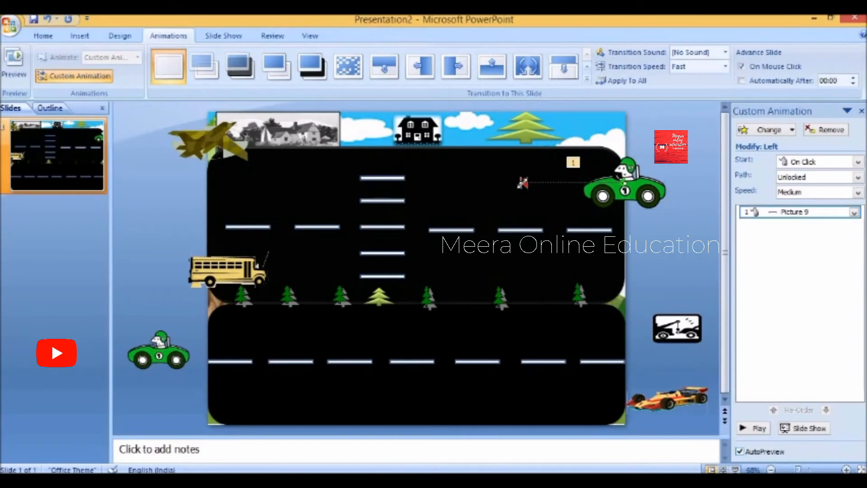
{"action": "left_click_drag", "start_coordinate": [182, 188], "coordinate": [177, 184]}
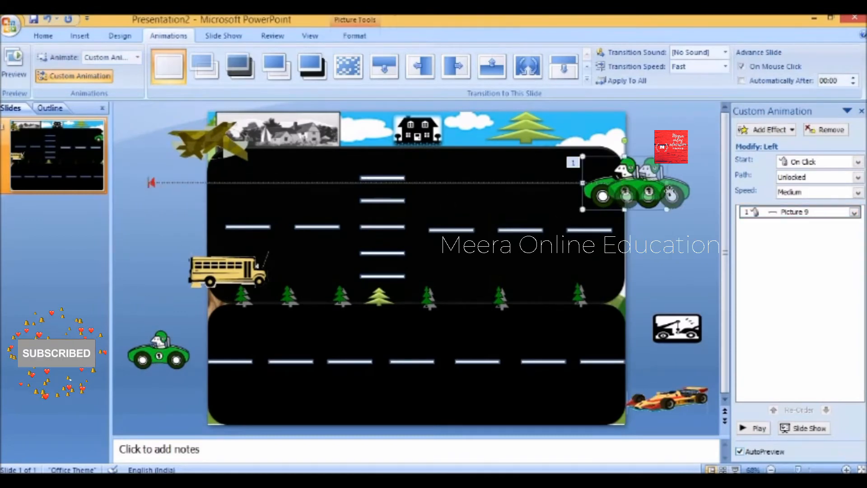
{"action": "left_click", "coordinate": [177, 185]}
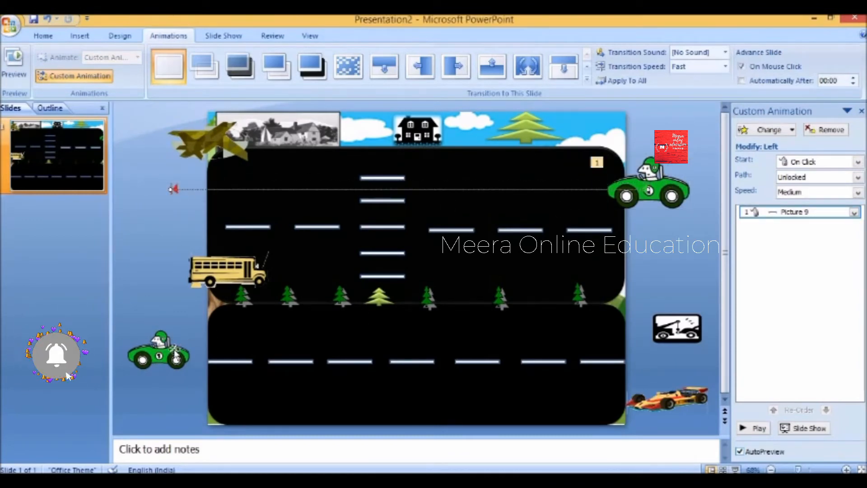
{"action": "left_click_drag", "start_coordinate": [677, 328], "coordinate": [657, 239]}
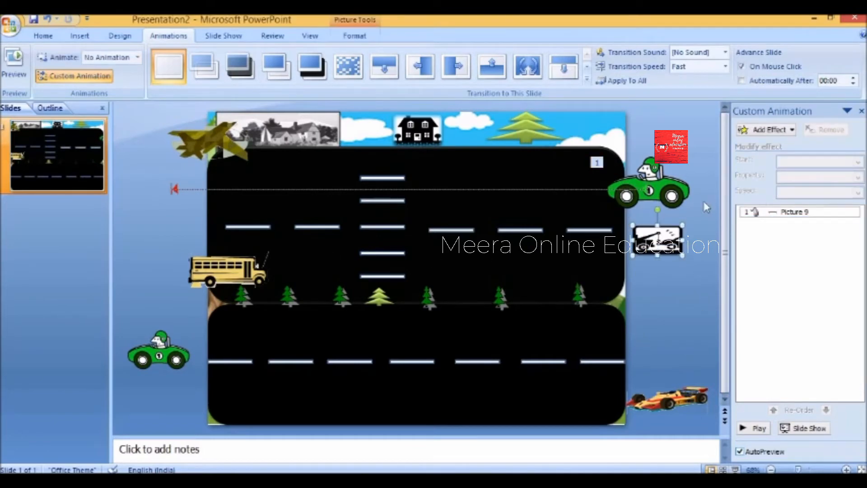
- Add a Turn Down motion path to the green car
{"action": "left_click", "coordinate": [633, 194]}
{"action": "left_click", "coordinate": [791, 130]}
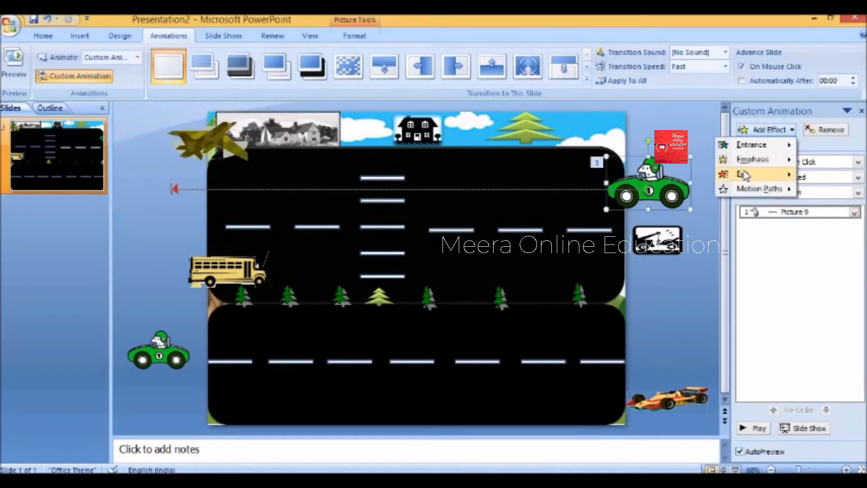
{"action": "mouse_move", "coordinate": [763, 189]}
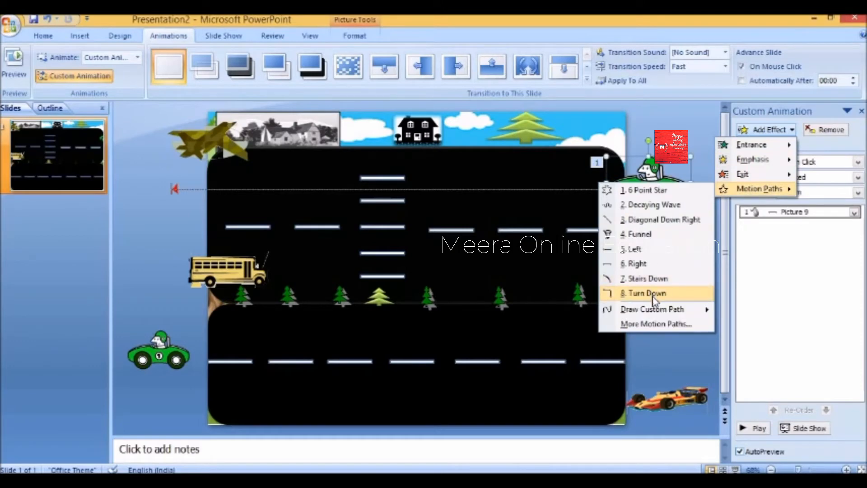
{"action": "left_click", "coordinate": [653, 295]}
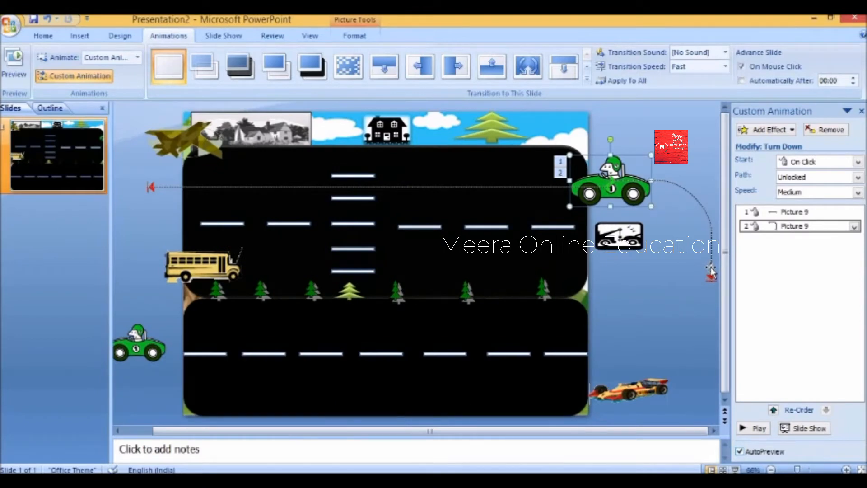
- Move, shrink and rotate the Turn Down path leftward, then preview the car's animations
{"action": "left_click", "coordinate": [710, 268]}
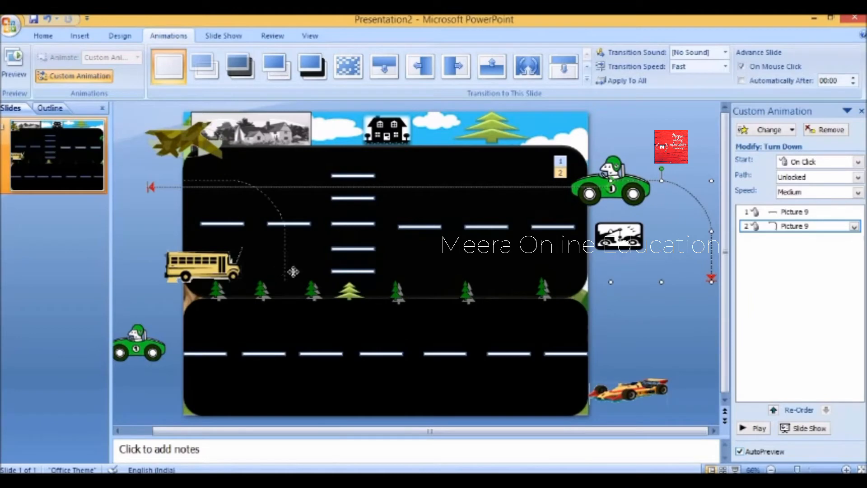
{"action": "left_click_drag", "start_coordinate": [293, 272], "coordinate": [258, 257]}
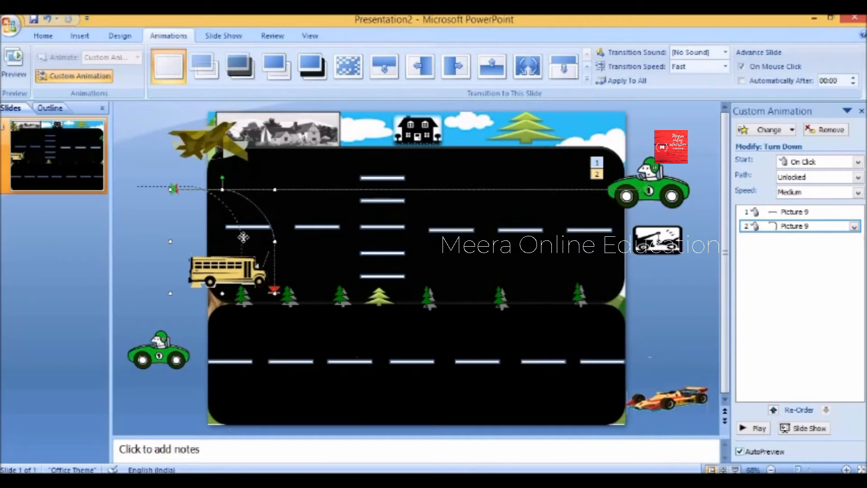
{"action": "left_click_drag", "start_coordinate": [242, 241], "coordinate": [233, 244]}
{"action": "left_click_drag", "start_coordinate": [128, 189], "coordinate": [135, 216]}
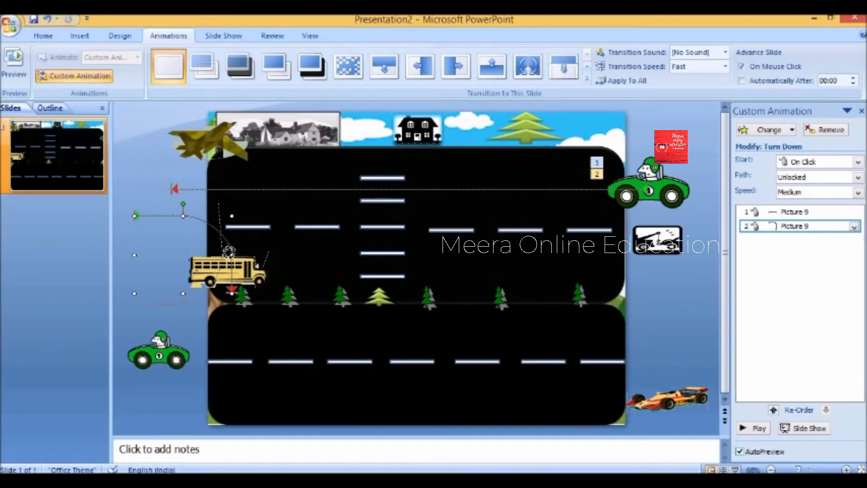
{"action": "left_click_drag", "start_coordinate": [229, 252], "coordinate": [228, 238]}
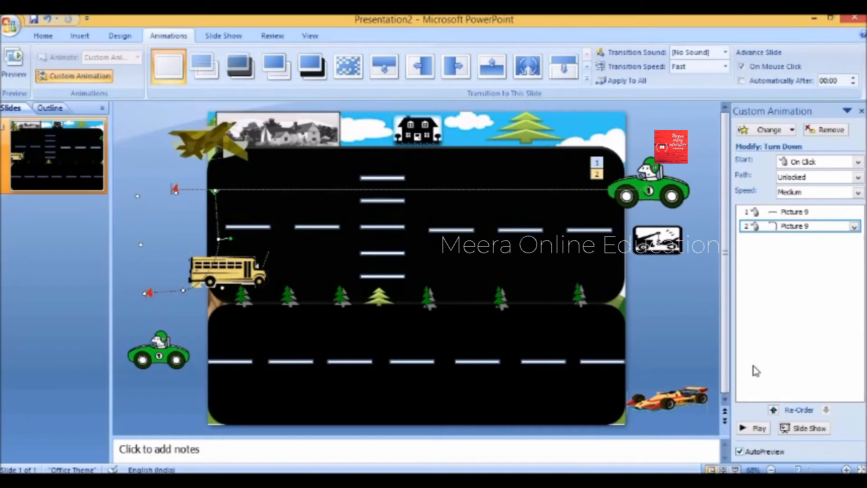
{"action": "left_click", "coordinate": [752, 432]}
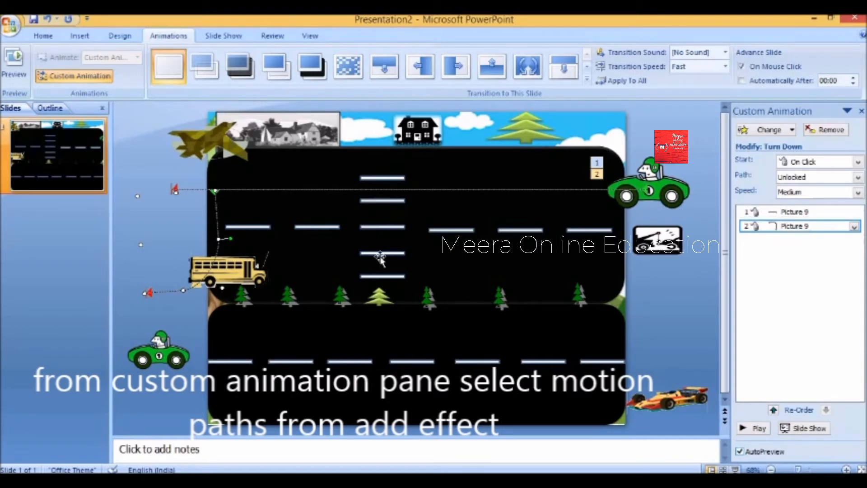
- Draw a Curve custom path for the school bus with bends across the upper road to the right edge
{"action": "left_click", "coordinate": [254, 271]}
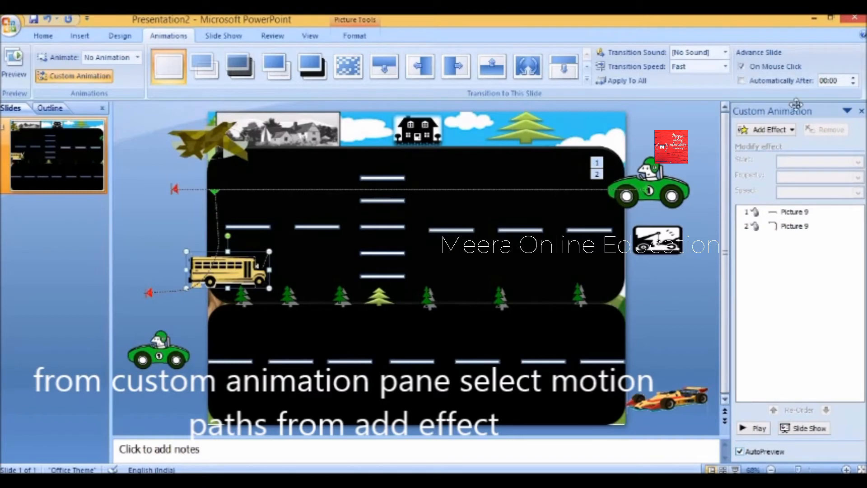
{"action": "left_click", "coordinate": [793, 130]}
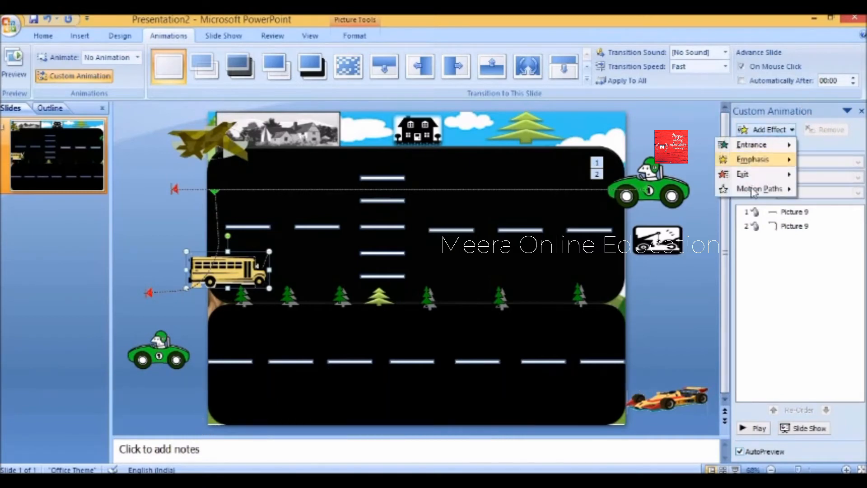
{"action": "mouse_move", "coordinate": [758, 189]}
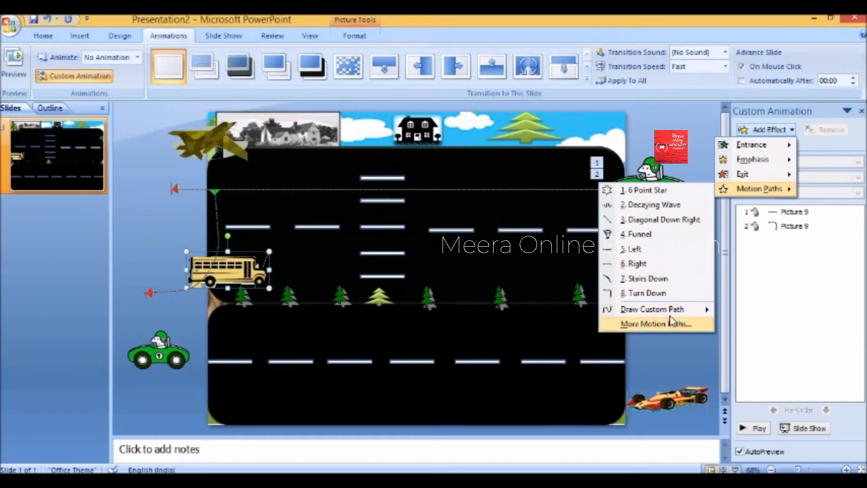
{"action": "mouse_move", "coordinate": [672, 309]}
{"action": "left_click", "coordinate": [593, 325]}
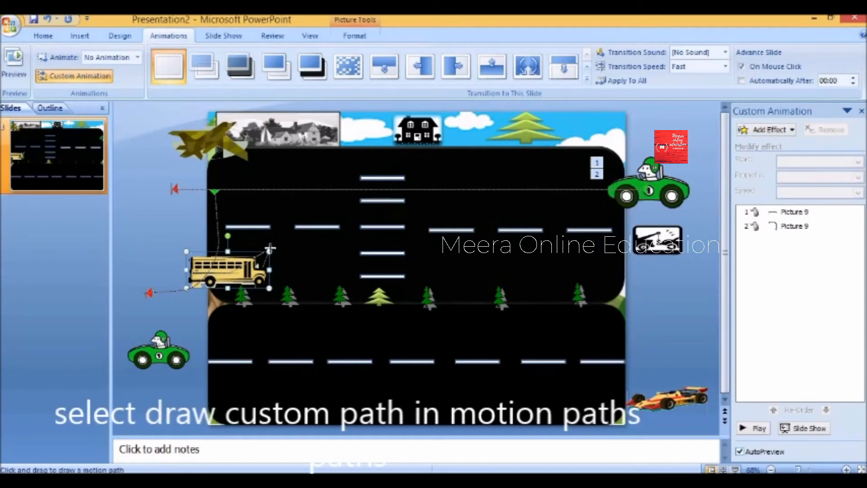
{"action": "left_click", "coordinate": [311, 264]}
{"action": "left_click", "coordinate": [373, 273]}
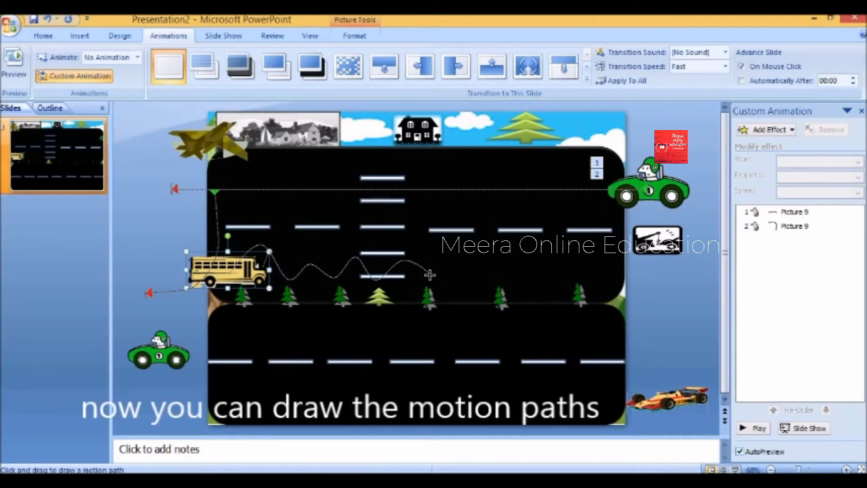
{"action": "left_click", "coordinate": [451, 260]}
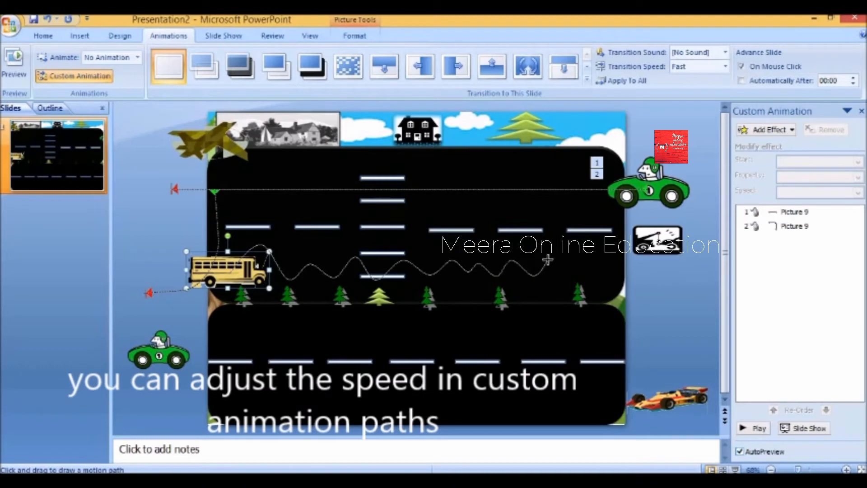
{"action": "left_click_drag", "start_coordinate": [548, 260], "coordinate": [633, 280]}
{"action": "double_click", "coordinate": [661, 269]}
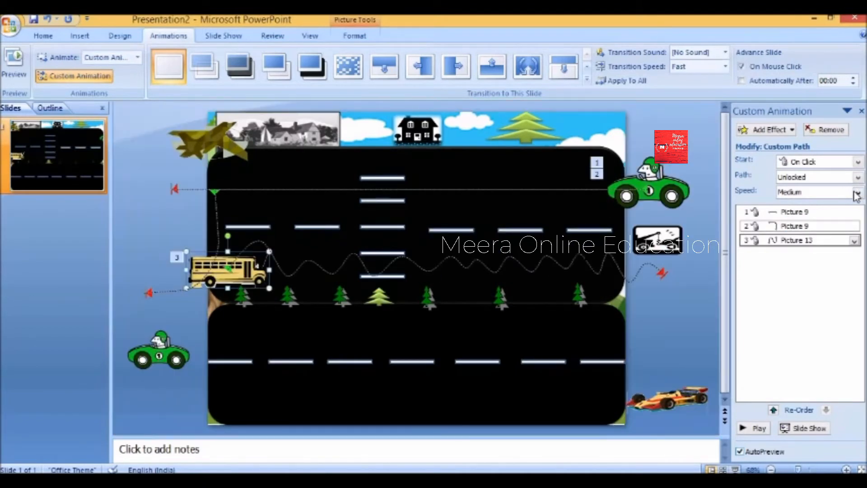
- Change the bus path's speed from Slow to Very Slow
{"action": "left_click", "coordinate": [857, 194]}
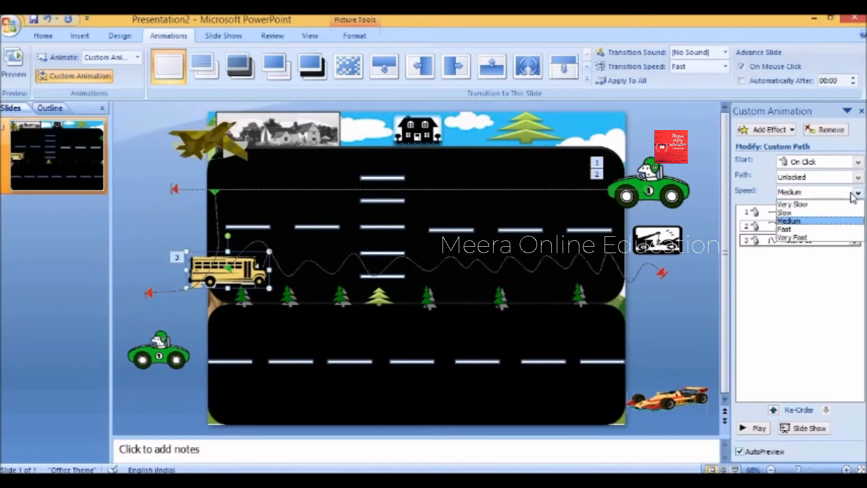
{"action": "left_click", "coordinate": [815, 213]}
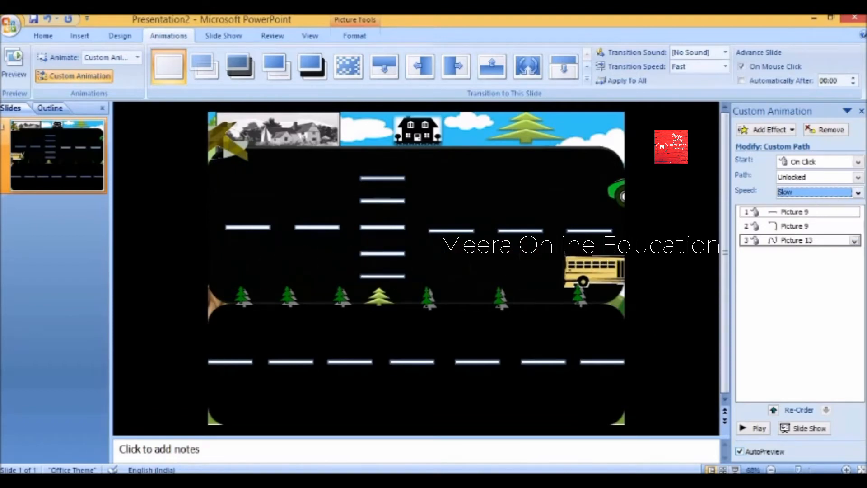
{"action": "left_click", "coordinate": [858, 193]}
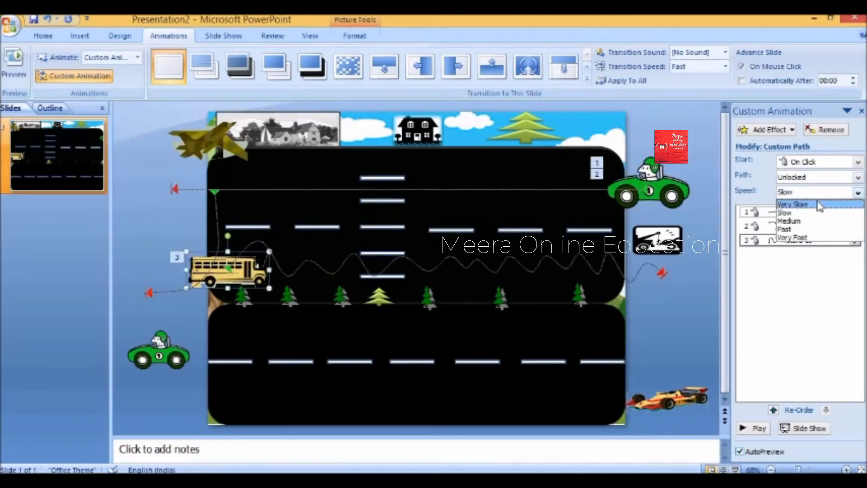
{"action": "left_click", "coordinate": [820, 205]}
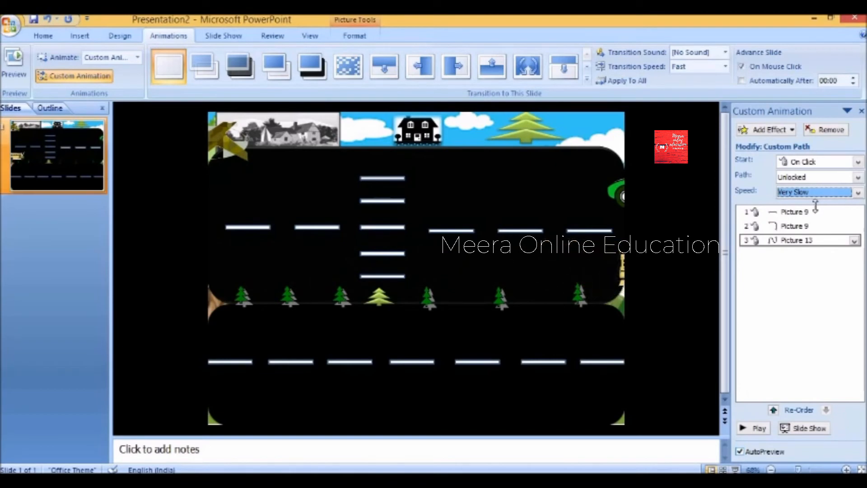
{"action": "left_click", "coordinate": [767, 130]}
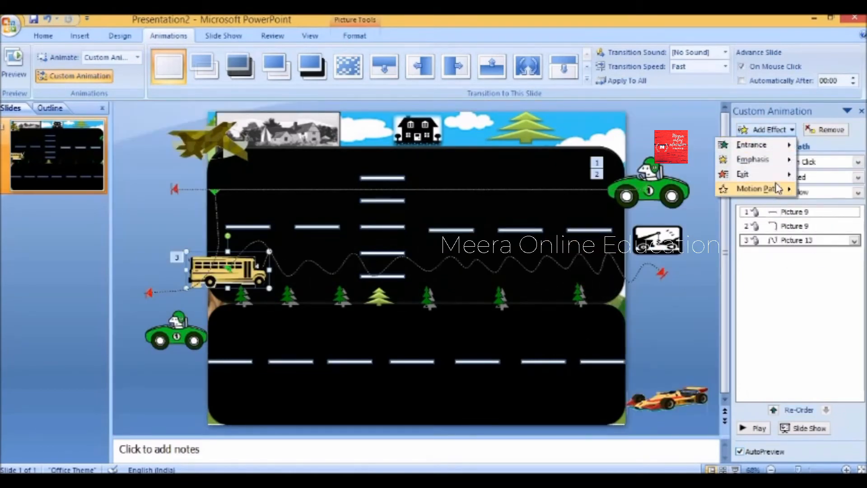
- Draw a second wavy Curve path for the bus leftward along the top lane
{"action": "mouse_move", "coordinate": [765, 186]}
{"action": "mouse_move", "coordinate": [658, 307]}
{"action": "left_click", "coordinate": [565, 325]}
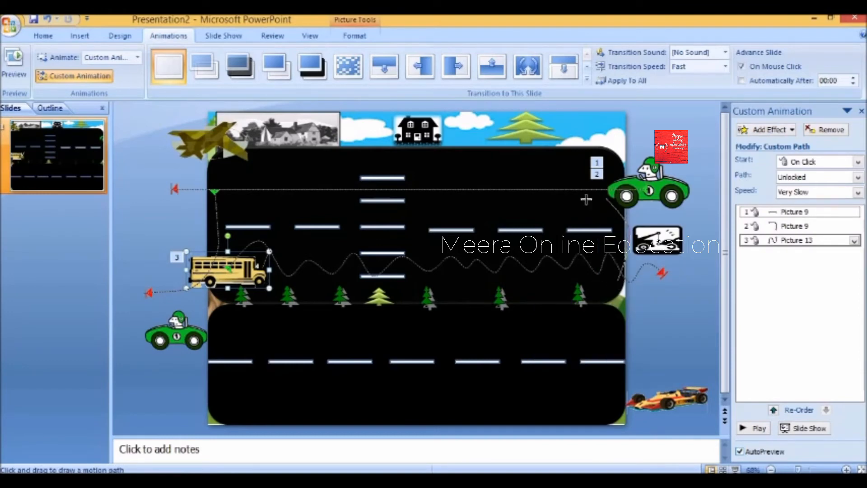
{"action": "left_click", "coordinate": [561, 197]}
{"action": "left_click", "coordinate": [485, 185]}
{"action": "left_click", "coordinate": [455, 202]}
{"action": "left_click", "coordinate": [384, 193]}
{"action": "left_click", "coordinate": [342, 207]}
{"action": "left_click", "coordinate": [296, 188]}
{"action": "left_click", "coordinate": [261, 204]}
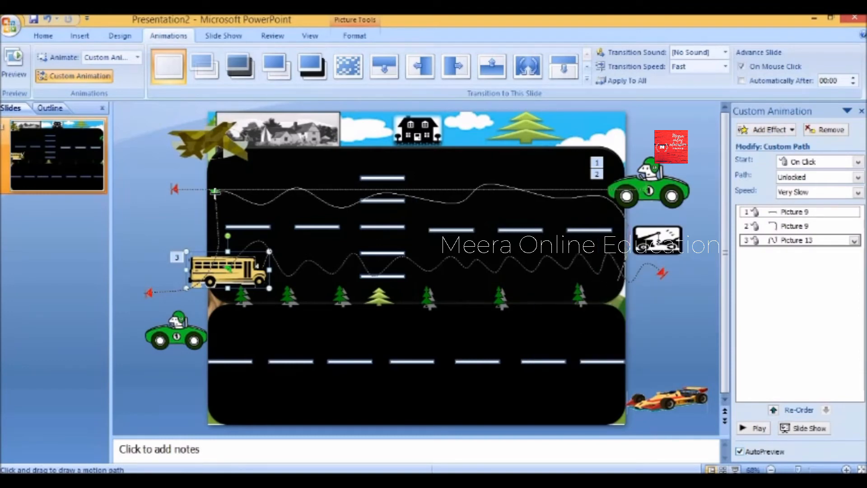
{"action": "double_click", "coordinate": [192, 204]}
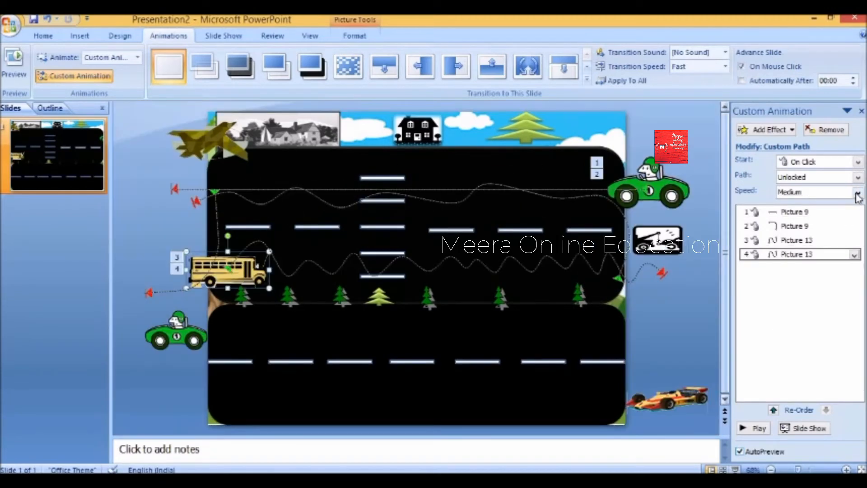
- Set the new bus path to Slow speed and play, then stop, the preview
{"action": "left_click", "coordinate": [858, 192]}
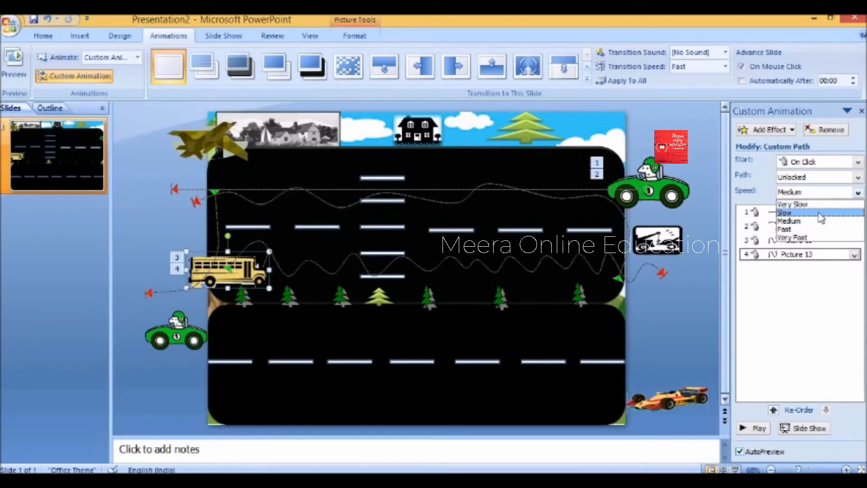
{"action": "left_click", "coordinate": [794, 212]}
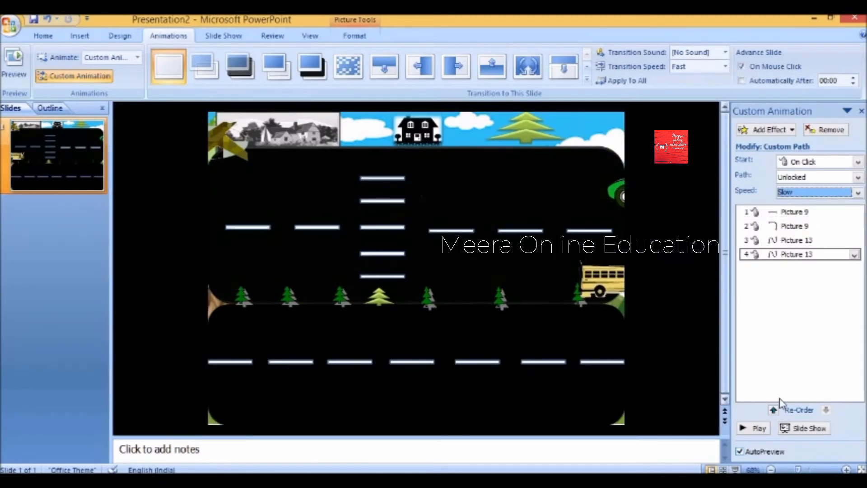
{"action": "left_click", "coordinate": [753, 428]}
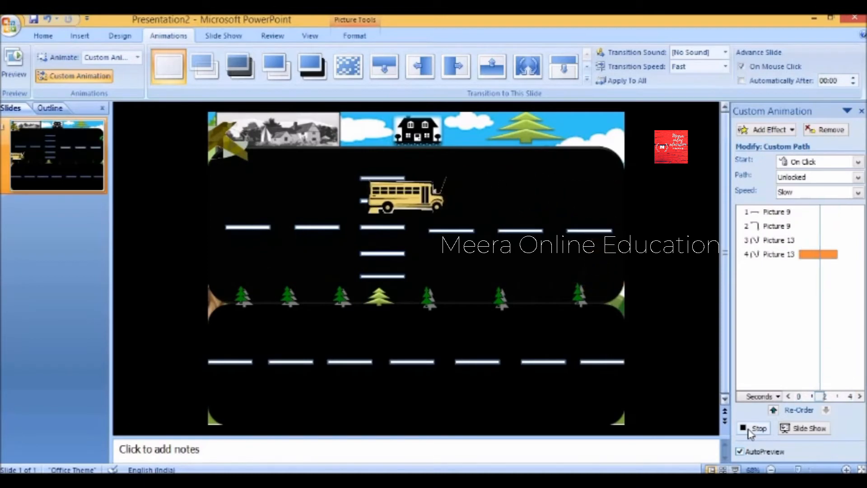
{"action": "left_click", "coordinate": [750, 429]}
{"action": "left_click", "coordinate": [186, 334]}
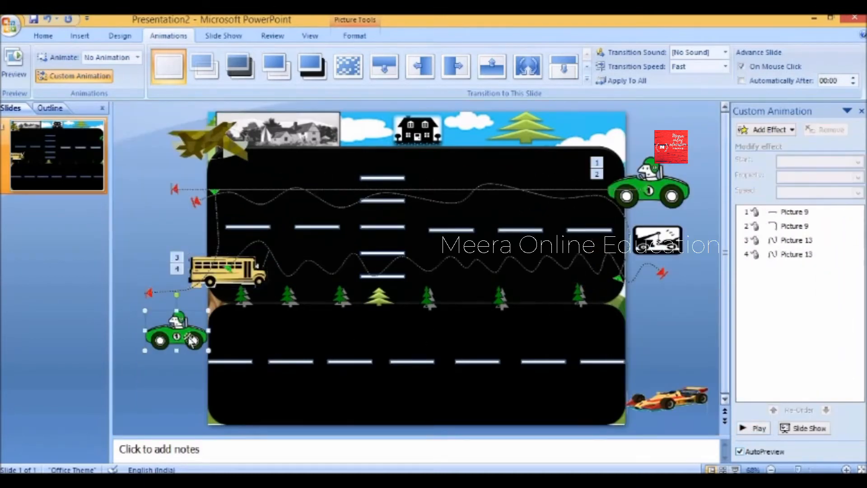
- Add a Turn Down motion path to the small green car, reposition it, and preview
{"action": "left_click", "coordinate": [768, 130]}
{"action": "mouse_move", "coordinate": [766, 192]}
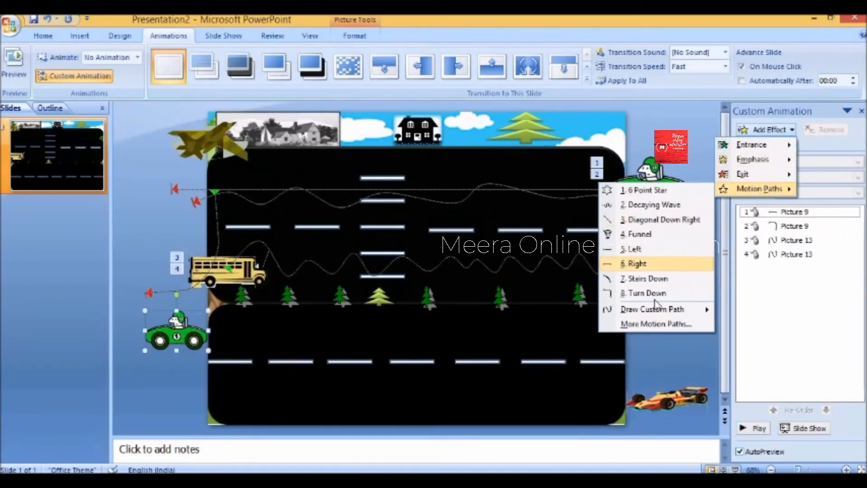
{"action": "mouse_move", "coordinate": [653, 310]}
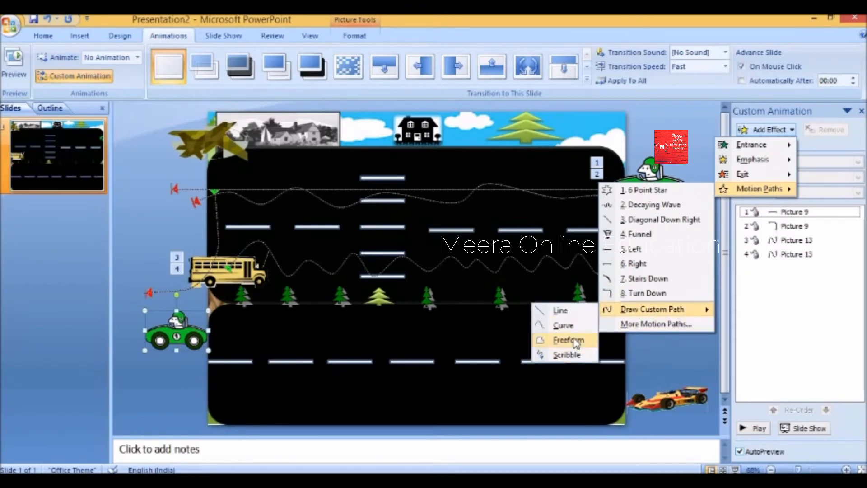
{"action": "left_click", "coordinate": [647, 290]}
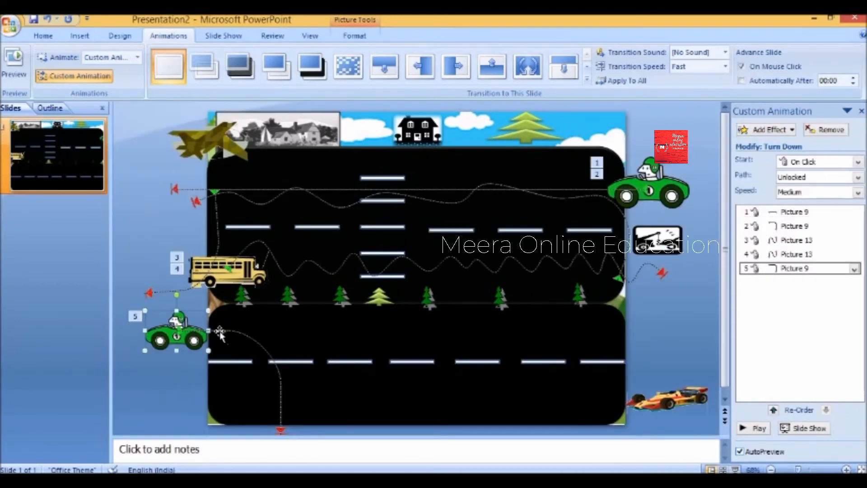
{"action": "left_click", "coordinate": [216, 330]}
{"action": "left_click_drag", "start_coordinate": [216, 330], "coordinate": [161, 303]}
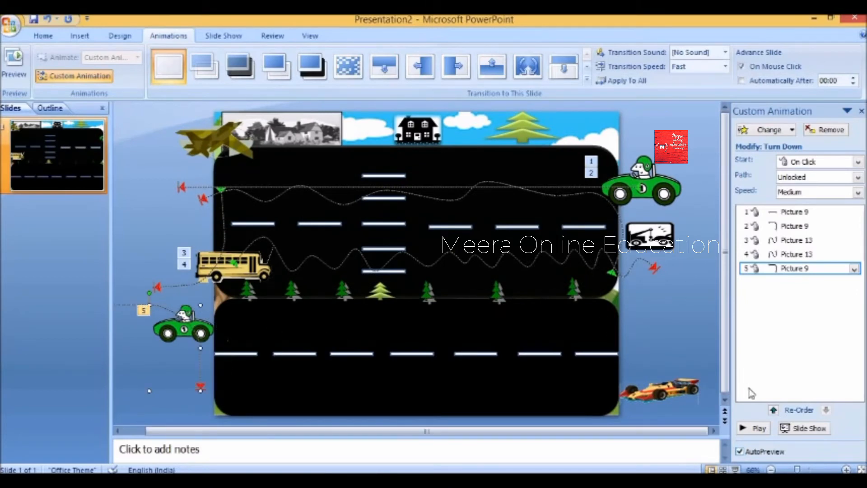
{"action": "left_click", "coordinate": [752, 429]}
{"action": "left_click_drag", "start_coordinate": [227, 327], "coordinate": [229, 334]}
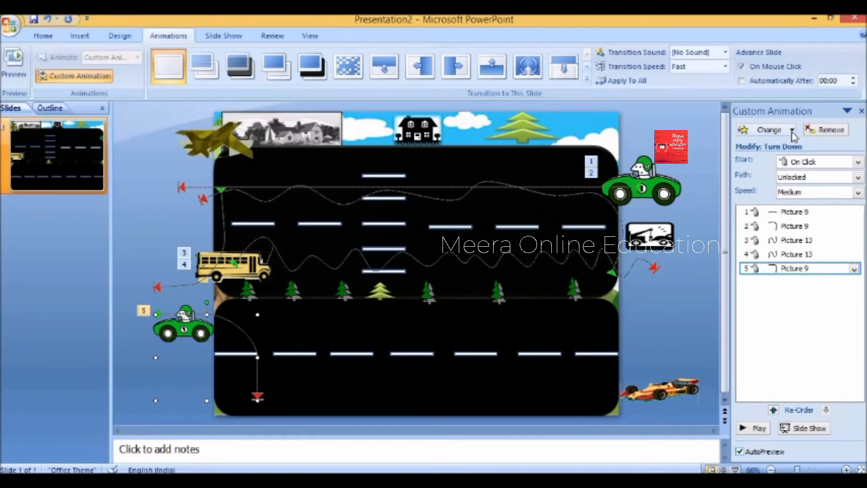
- Replace it with a Scribble path along the lower road at Very Slow speed
{"action": "left_click", "coordinate": [769, 130]}
{"action": "mouse_move", "coordinate": [759, 187]}
{"action": "mouse_move", "coordinate": [648, 313]}
{"action": "left_click", "coordinate": [565, 354]}
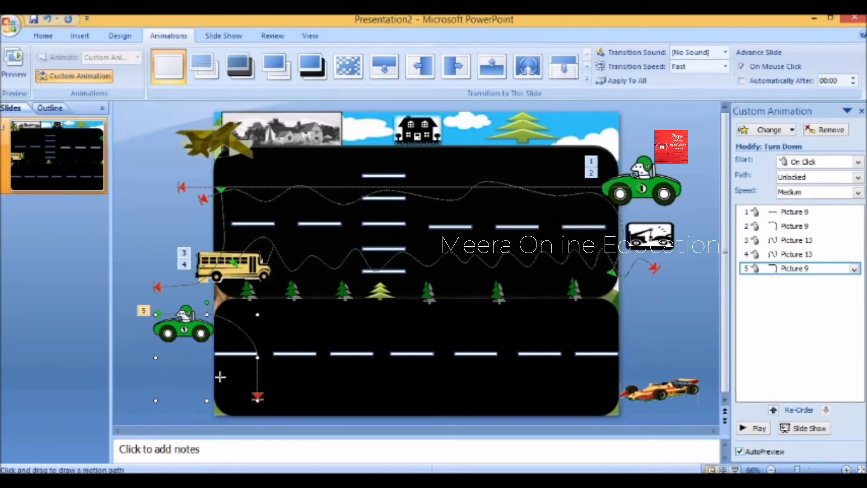
{"action": "mouse_move", "coordinate": [330, 373]}
{"action": "left_mouse_down"}
{"action": "mouse_move", "coordinate": [467, 392]}
{"action": "mouse_move", "coordinate": [487, 368]}
{"action": "mouse_move", "coordinate": [503, 393]}
{"action": "mouse_move", "coordinate": [559, 397]}
{"action": "mouse_move", "coordinate": [580, 383]}
{"action": "left_mouse_up"}
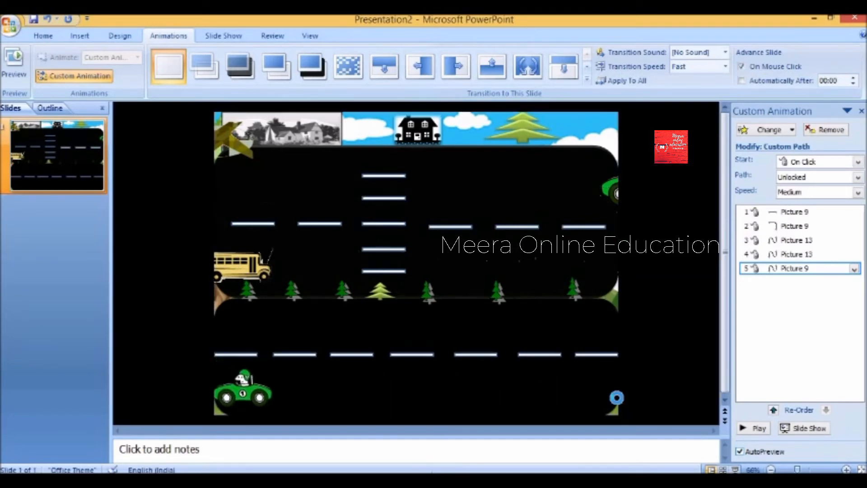
{"action": "left_click", "coordinate": [819, 192]}
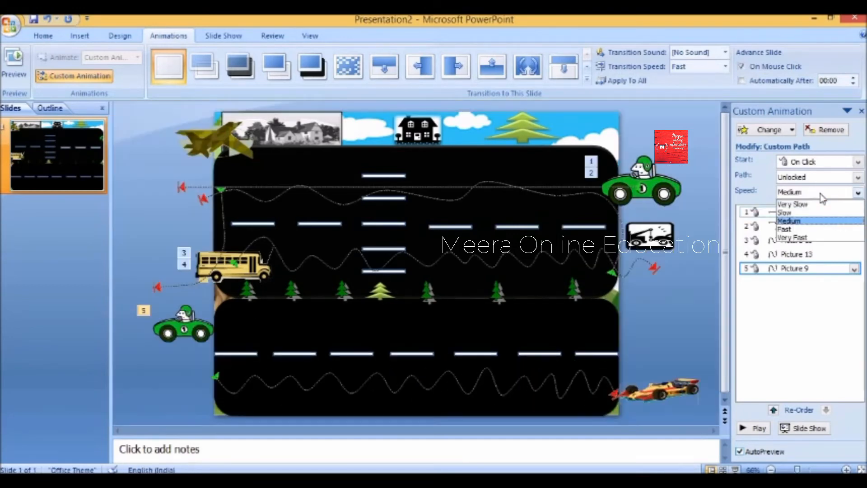
{"action": "left_click", "coordinate": [808, 212]}
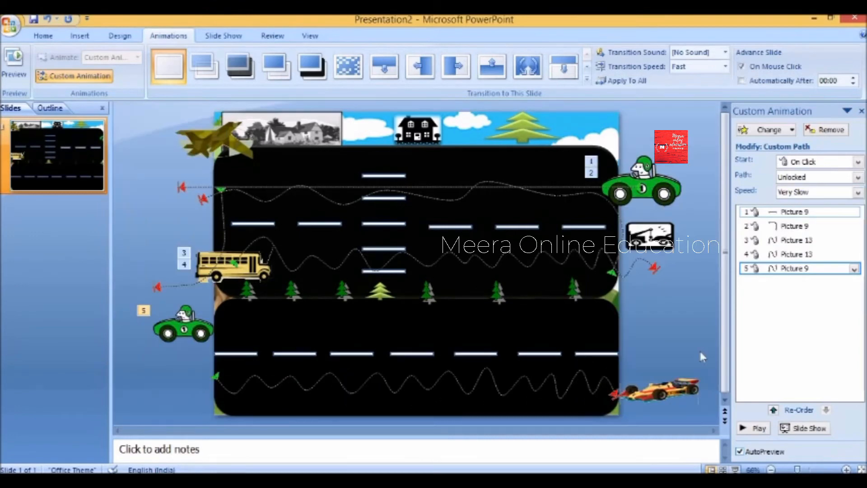
{"action": "left_click", "coordinate": [667, 393]}
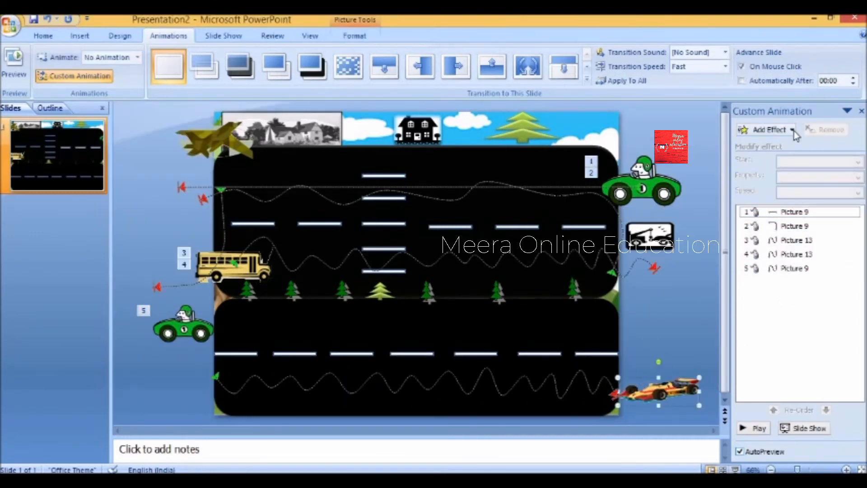
- Draw a first custom motion path for the race car
{"action": "left_click", "coordinate": [767, 130]}
{"action": "mouse_move", "coordinate": [763, 188]}
{"action": "mouse_move", "coordinate": [677, 310]}
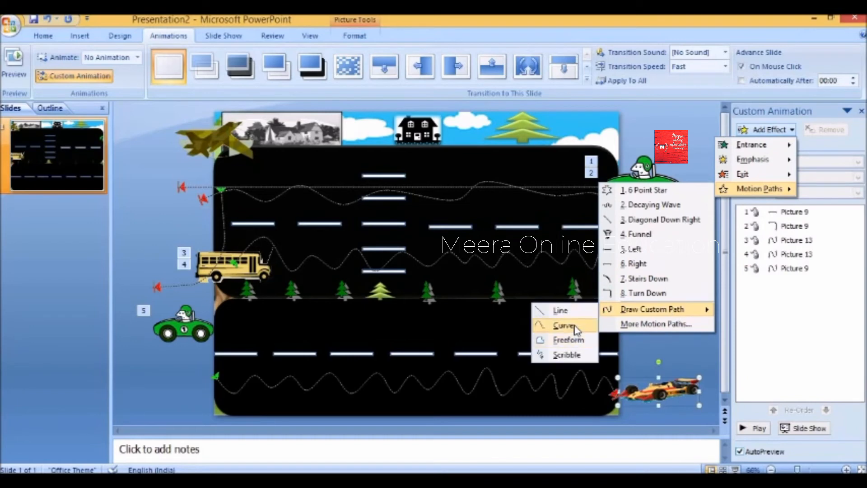
{"action": "left_click", "coordinate": [568, 340]}
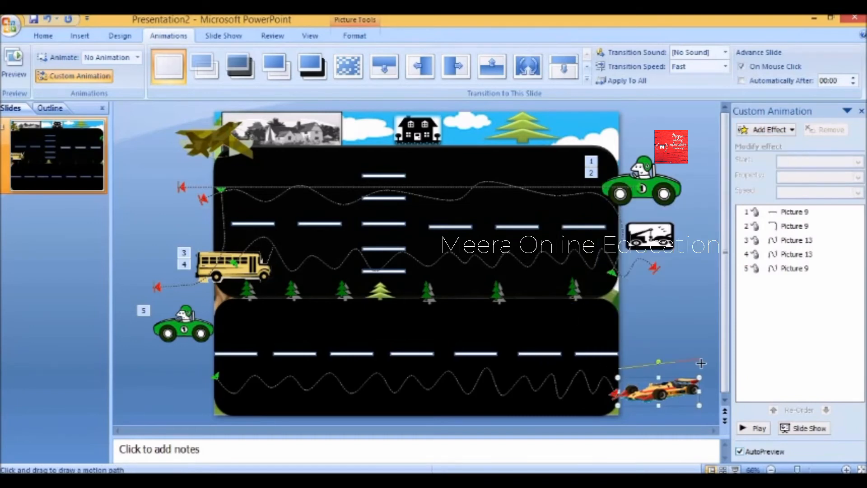
{"action": "double_click", "coordinate": [701, 363]}
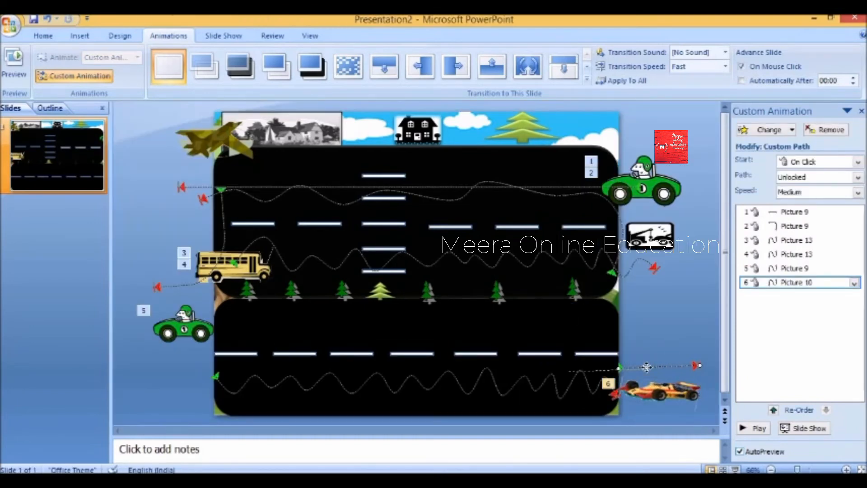
- Draw a straight Line path for the race car left across the lower road at Very Slow speed
{"action": "left_click", "coordinate": [652, 387]}
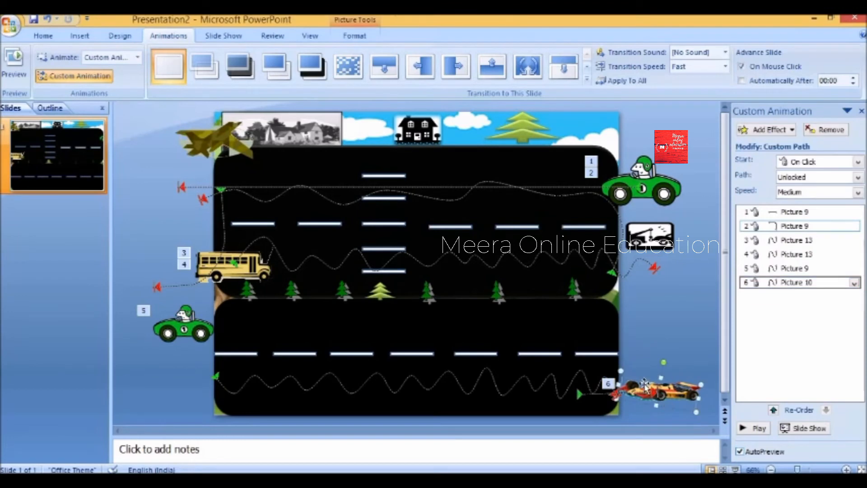
{"action": "left_click", "coordinate": [787, 137]}
{"action": "mouse_move", "coordinate": [758, 188]}
{"action": "mouse_move", "coordinate": [655, 309]}
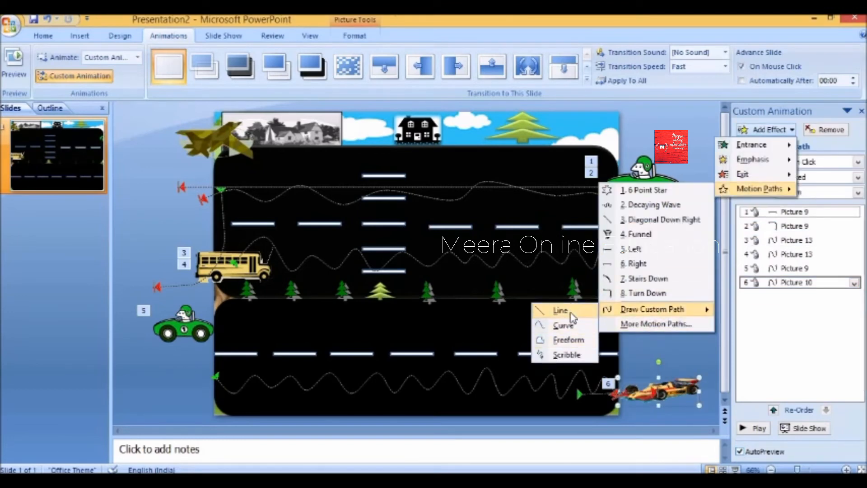
{"action": "left_click", "coordinate": [561, 310]}
{"action": "mouse_move", "coordinate": [543, 384]}
{"action": "left_mouse_down"}
{"action": "mouse_move", "coordinate": [483, 397]}
{"action": "mouse_move", "coordinate": [443, 379]}
{"action": "mouse_move", "coordinate": [231, 395]}
{"action": "mouse_move", "coordinate": [175, 382]}
{"action": "left_mouse_up"}
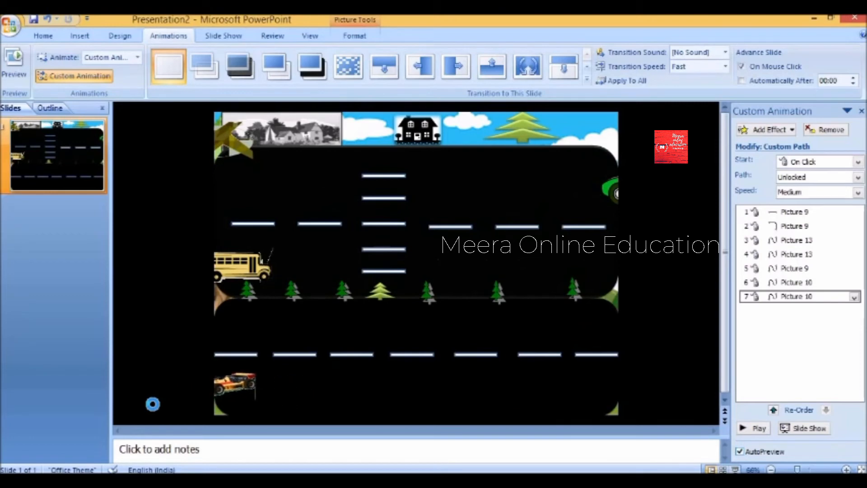
{"action": "left_click", "coordinate": [815, 194]}
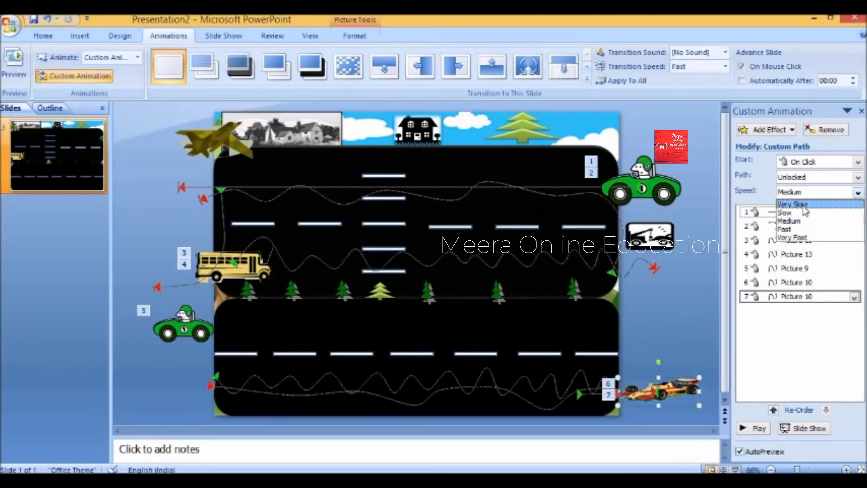
{"action": "left_click", "coordinate": [802, 205]}
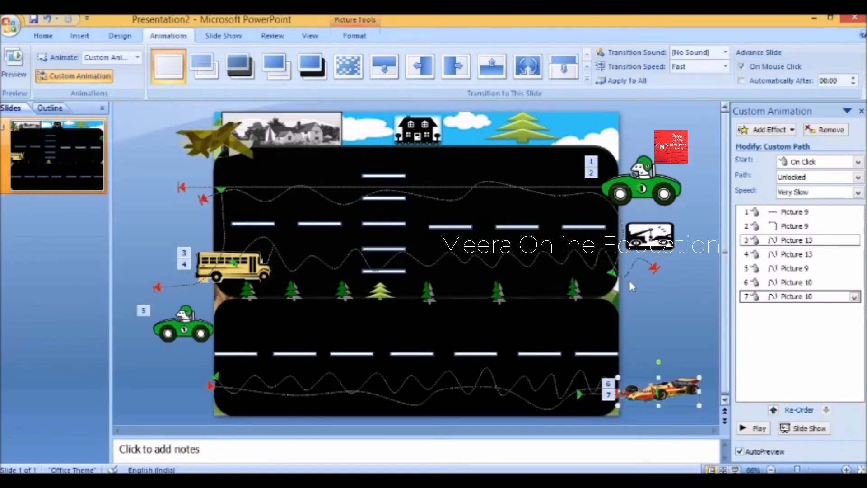
- Scribble a path for the lower-left green car across the upper road toward the bus, at Slow speed
{"action": "left_click", "coordinate": [178, 322]}
{"action": "left_click", "coordinate": [768, 130]}
{"action": "mouse_move", "coordinate": [763, 188]}
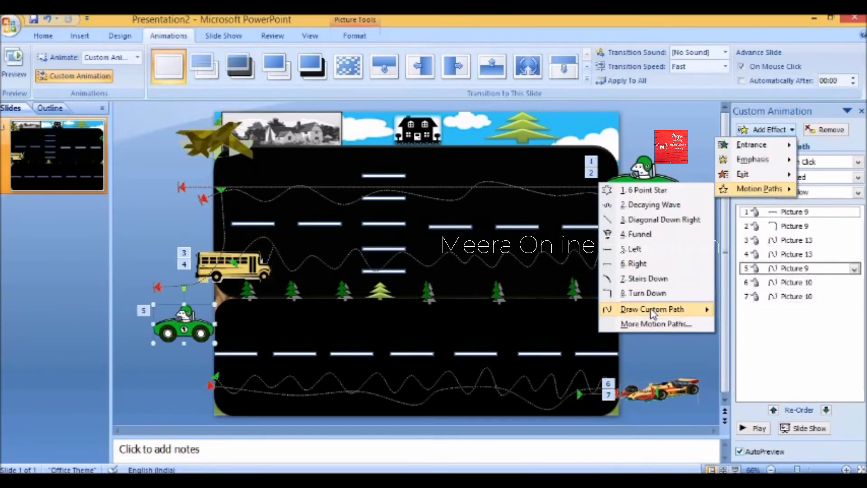
{"action": "mouse_move", "coordinate": [641, 306]}
{"action": "left_click", "coordinate": [570, 354]}
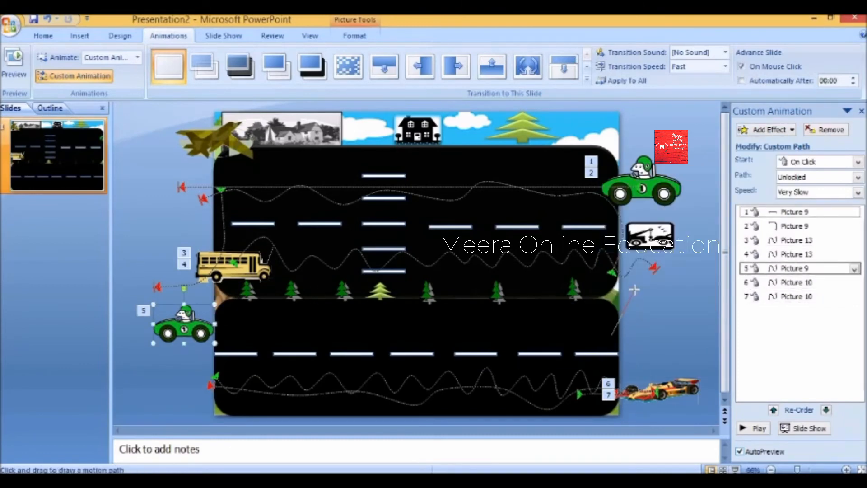
{"action": "left_click_drag", "start_coordinate": [618, 271], "coordinate": [244, 259]}
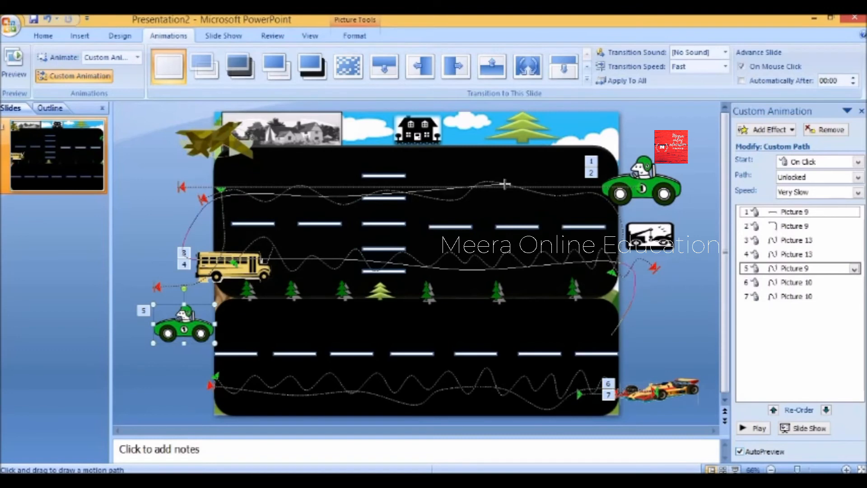
{"action": "double_click", "coordinate": [206, 222]}
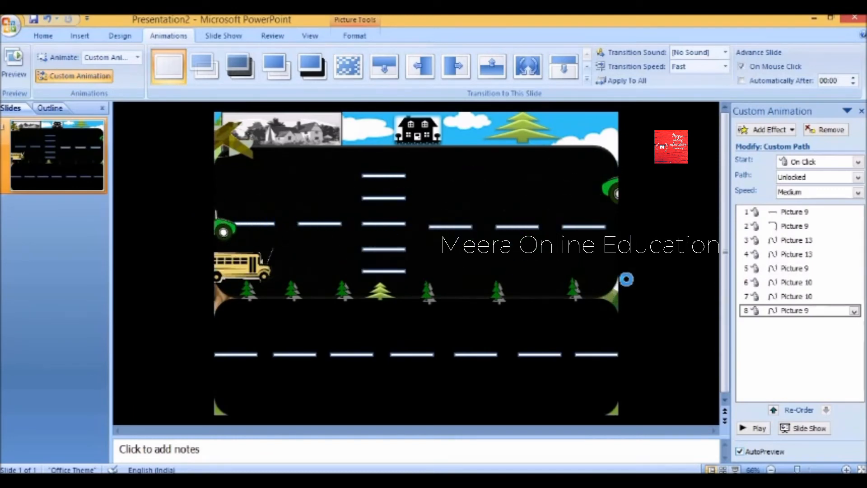
{"action": "left_click", "coordinate": [805, 194]}
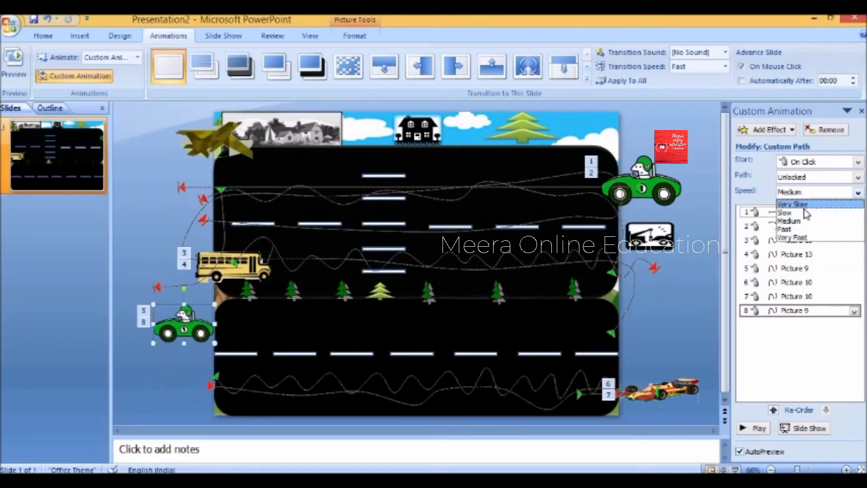
{"action": "left_click", "coordinate": [803, 213]}
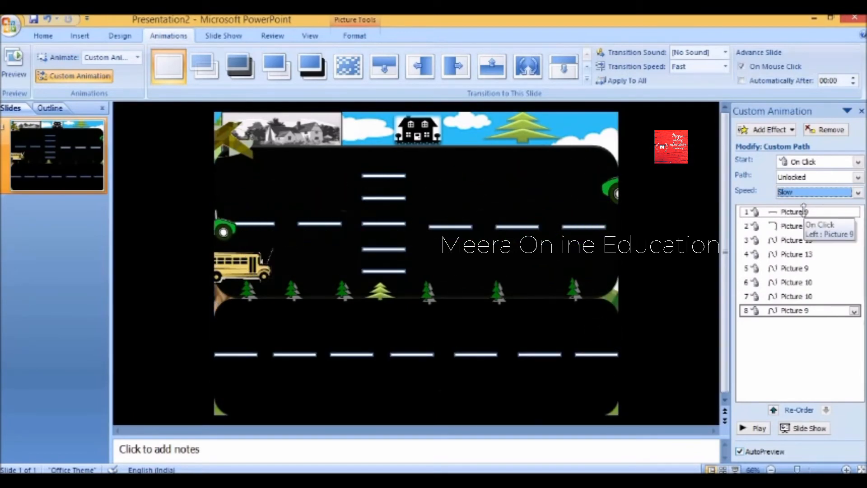
- Apply a Funnel motion path to the camouflage fighter plane, On Click at Medium speed
{"action": "left_click", "coordinate": [768, 130]}
{"action": "mouse_move", "coordinate": [759, 188]}
{"action": "mouse_move", "coordinate": [645, 311]}
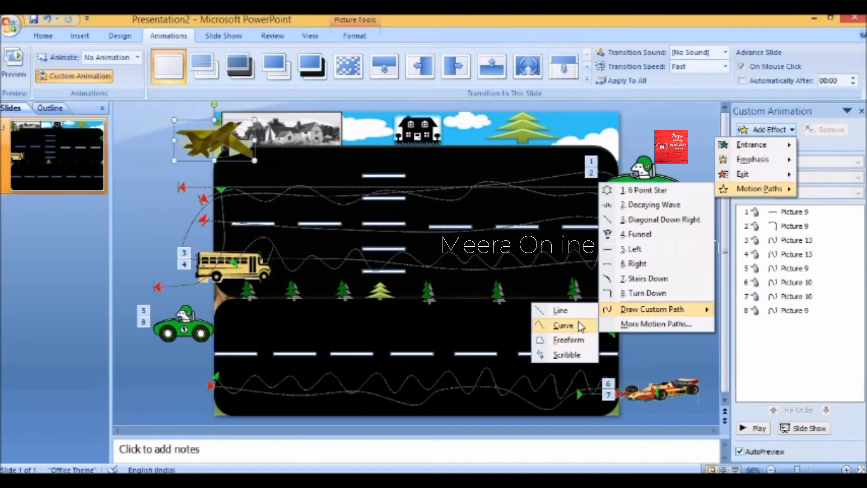
{"action": "left_click", "coordinate": [564, 325]}
{"action": "left_click", "coordinate": [768, 130]}
{"action": "mouse_move", "coordinate": [764, 189]}
{"action": "left_click", "coordinate": [646, 190]}
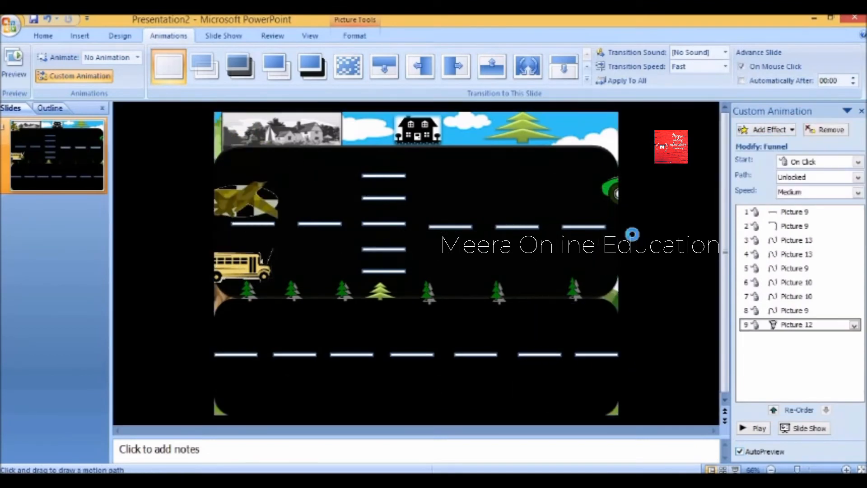
{"action": "left_click", "coordinate": [767, 130]}
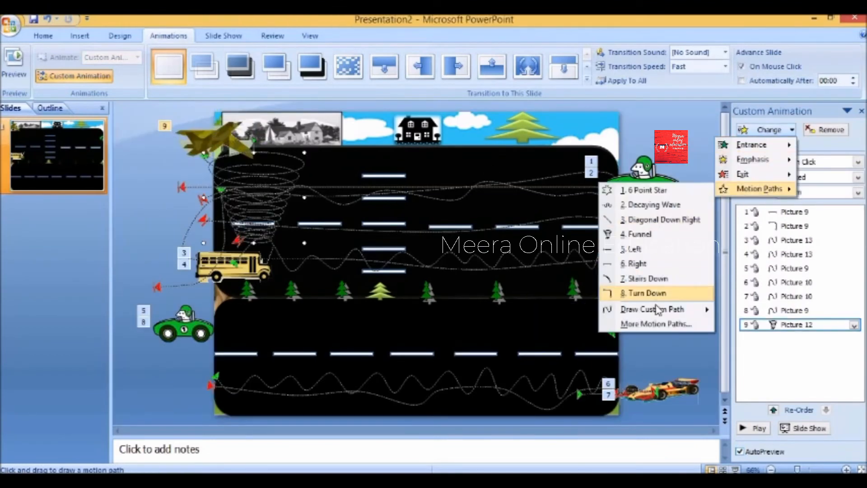
{"action": "mouse_move", "coordinate": [650, 309]}
{"action": "left_click", "coordinate": [568, 341]}
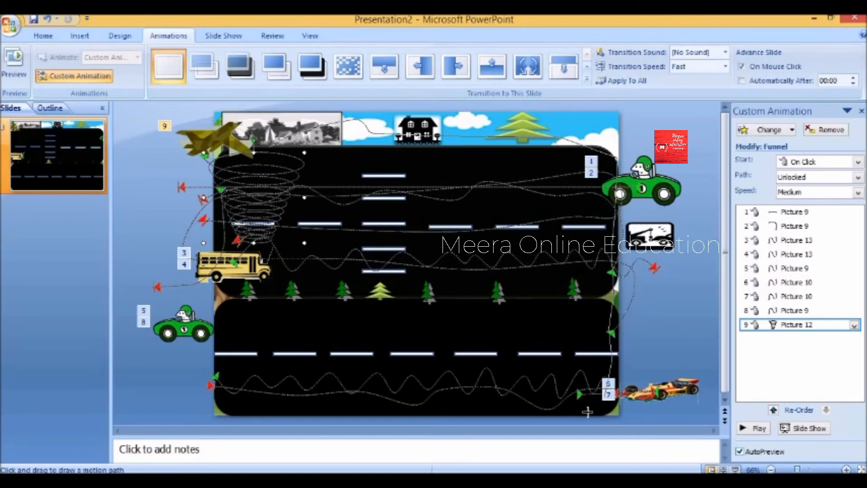
- Replace the plane's funnel with a hand-drawn spiral motion path across the roads
{"action": "left_click_drag", "start_coordinate": [238, 192], "coordinate": [546, 253]}
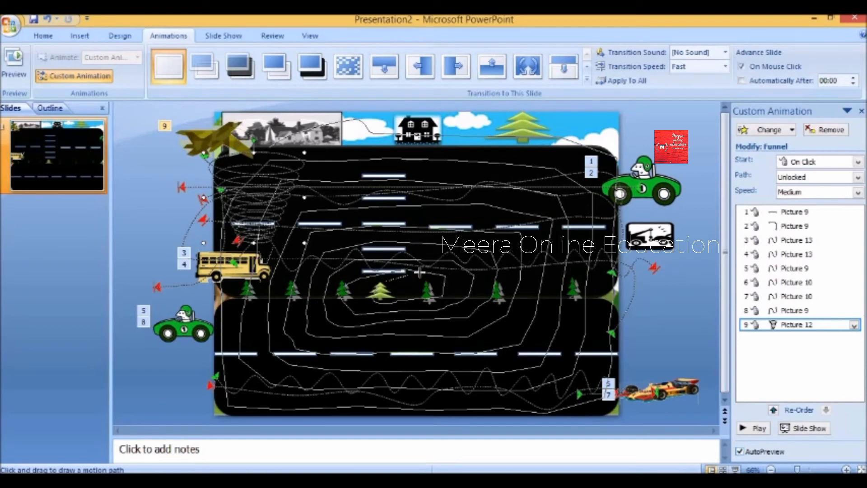
{"action": "double_click", "coordinate": [402, 288]}
{"action": "left_click", "coordinate": [766, 130]}
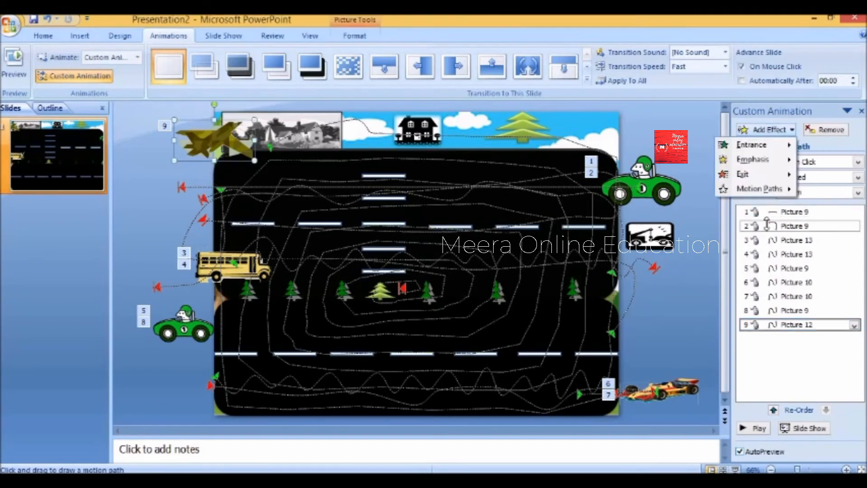
- Add a second custom Line path for the plane, running vertically upward
{"action": "mouse_move", "coordinate": [759, 189]}
{"action": "mouse_move", "coordinate": [658, 312]}
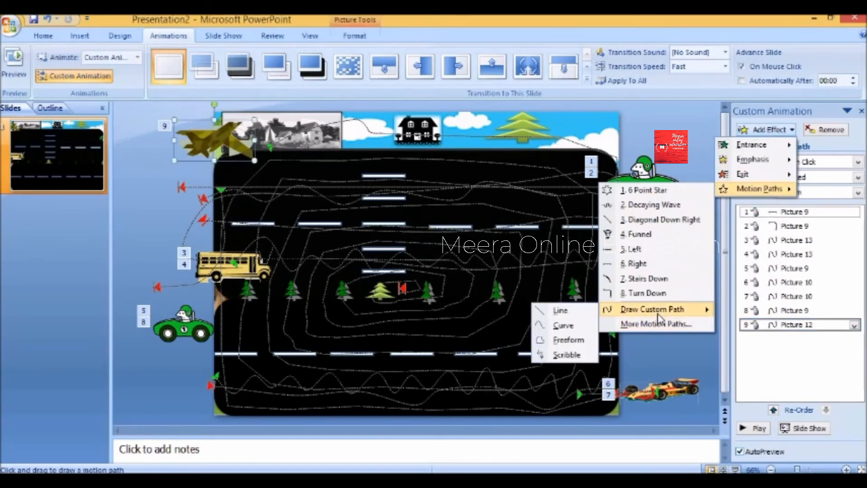
{"action": "left_click", "coordinate": [563, 310]}
{"action": "left_click_drag", "start_coordinate": [404, 198], "coordinate": [402, 91]}
{"action": "left_click", "coordinate": [784, 313]}
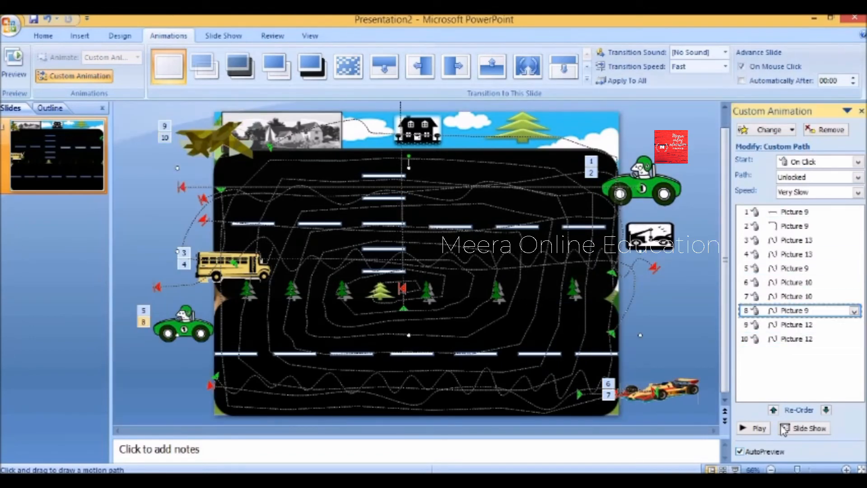
{"action": "left_click", "coordinate": [760, 428]}
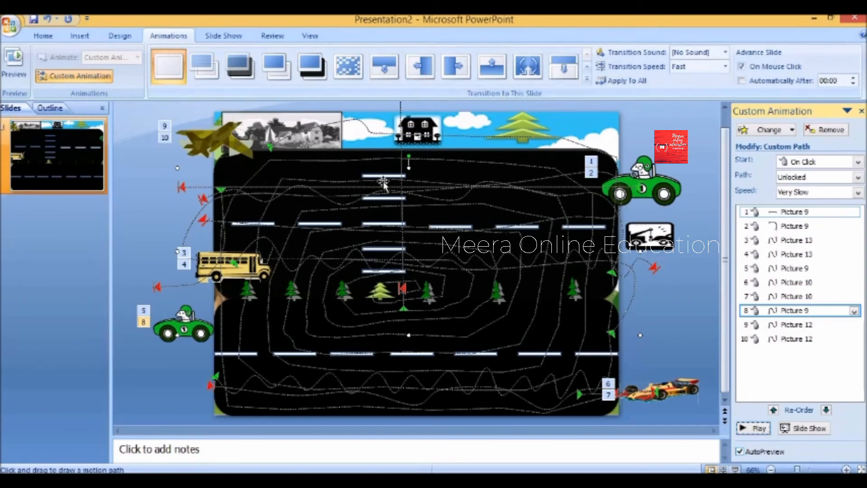
- Insert Car Driving Sound Effect to start automatically, placed first in the animation list
{"action": "left_click", "coordinate": [642, 188]}
{"action": "left_click", "coordinate": [79, 36]}
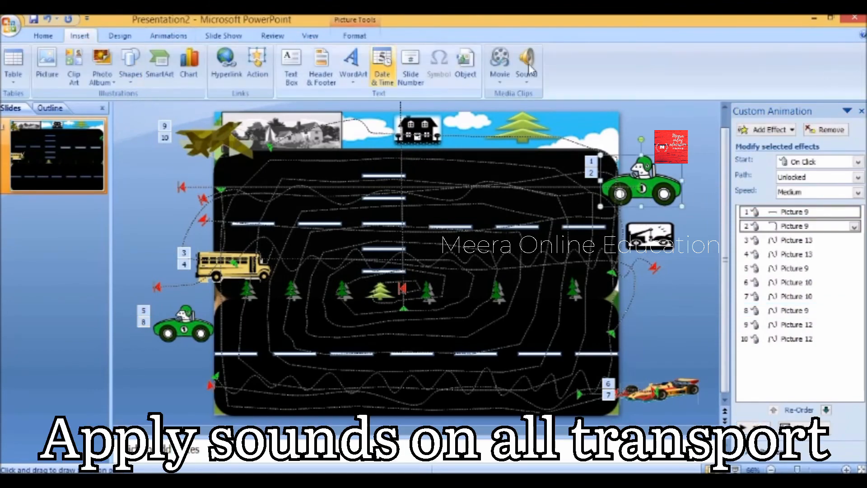
{"action": "left_click", "coordinate": [526, 58]}
{"action": "left_click_drag", "start_coordinate": [423, 135], "coordinate": [423, 176]}
{"action": "double_click", "coordinate": [180, 132]}
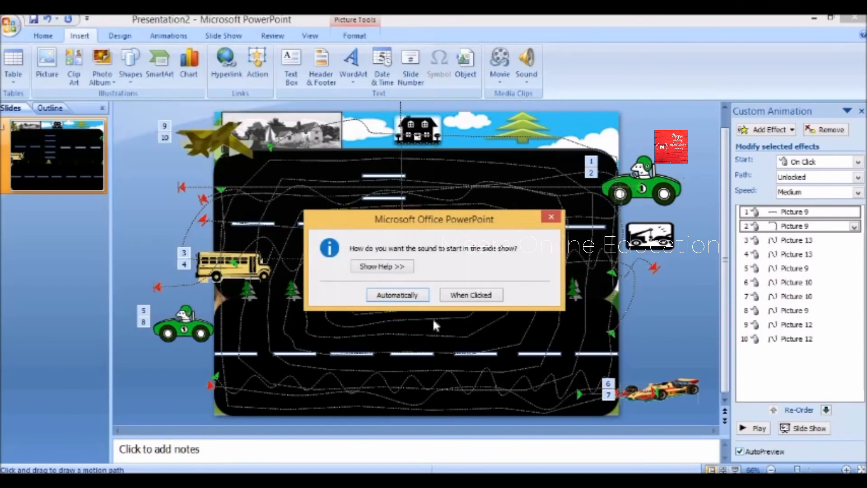
{"action": "left_click", "coordinate": [419, 295]}
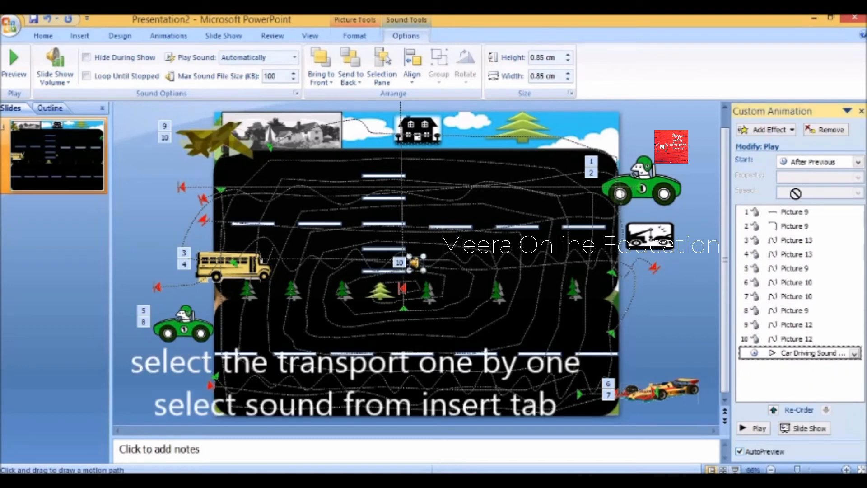
{"action": "left_click_drag", "start_coordinate": [800, 204], "coordinate": [800, 209]}
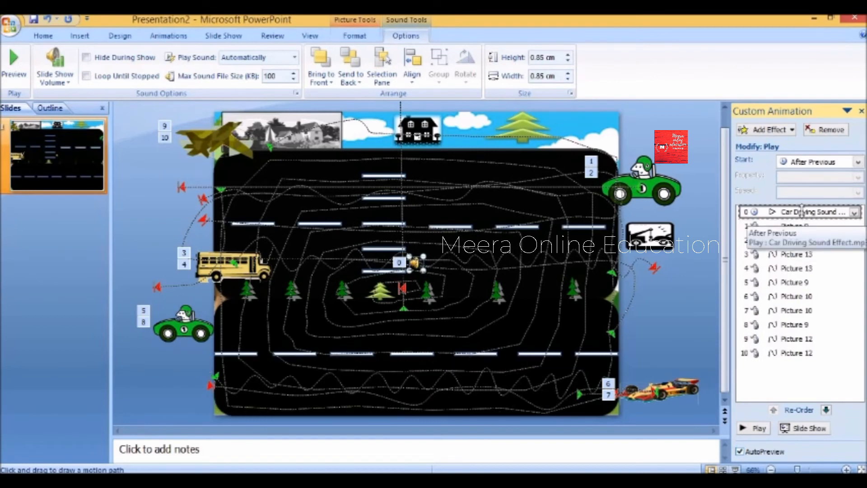
{"action": "left_click", "coordinate": [801, 211]}
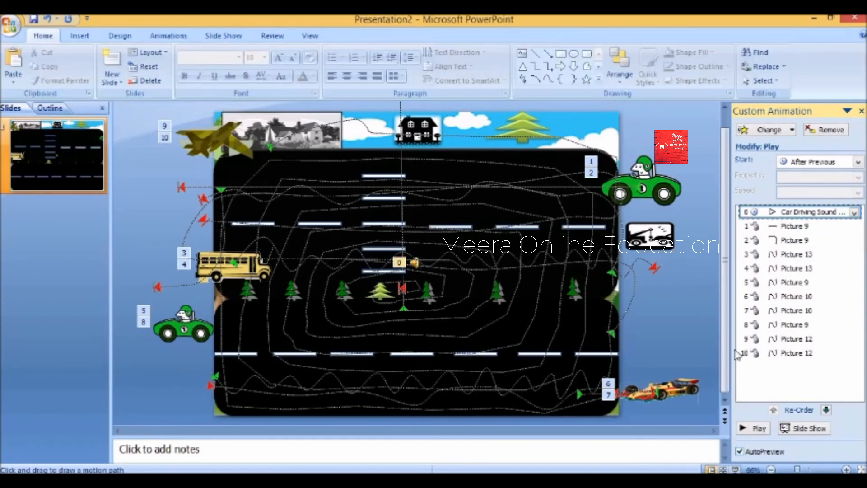
- Preview the animations, then give the tow truck a Right motion path
{"action": "left_click", "coordinate": [751, 428]}
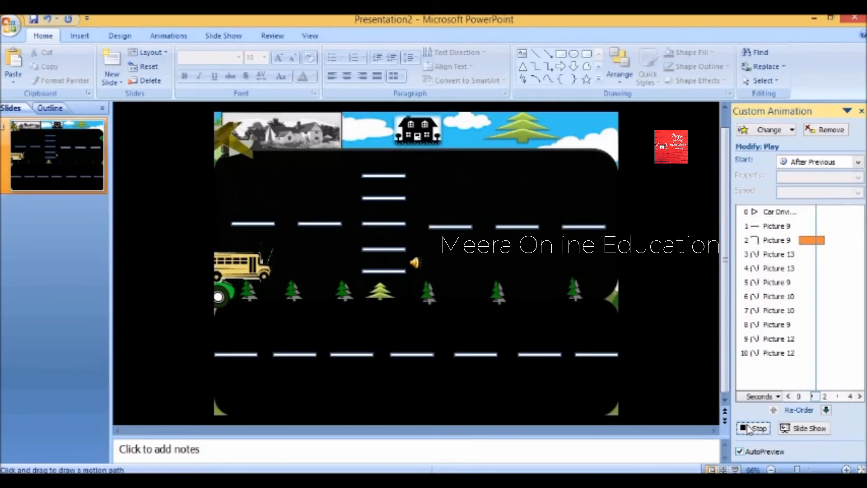
{"action": "left_click", "coordinate": [748, 428]}
{"action": "left_click", "coordinate": [767, 130]}
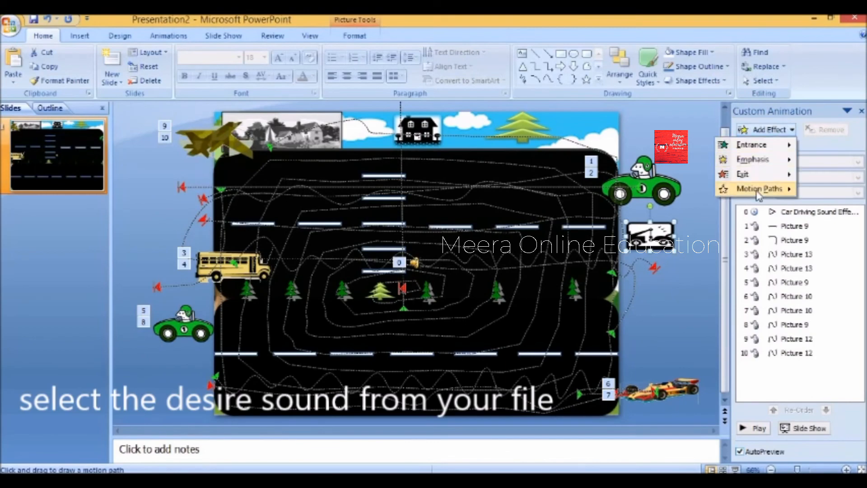
{"action": "mouse_move", "coordinate": [758, 193]}
{"action": "left_click", "coordinate": [658, 270]}
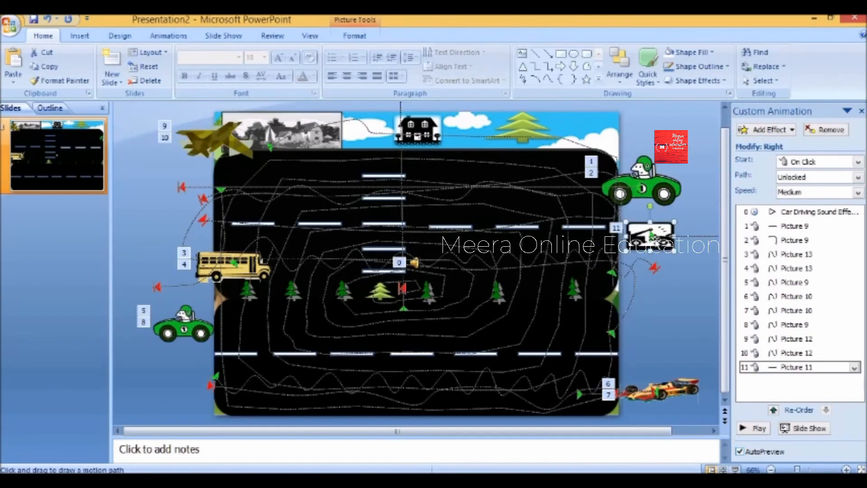
- Move the tow truck and its path to the upper road's left end
{"action": "left_click_drag", "start_coordinate": [655, 239], "coordinate": [225, 241]}
{"action": "left_click_drag", "start_coordinate": [527, 239], "coordinate": [529, 238]}
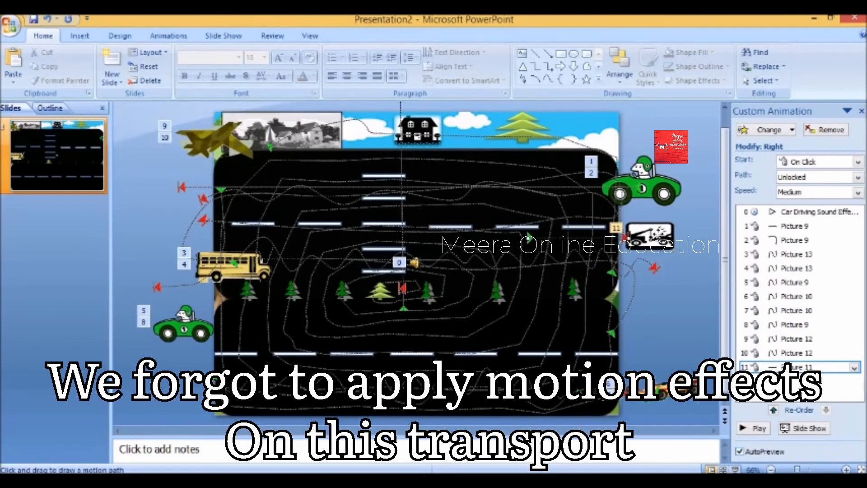
{"action": "left_click_drag", "start_coordinate": [655, 236], "coordinate": [255, 233]}
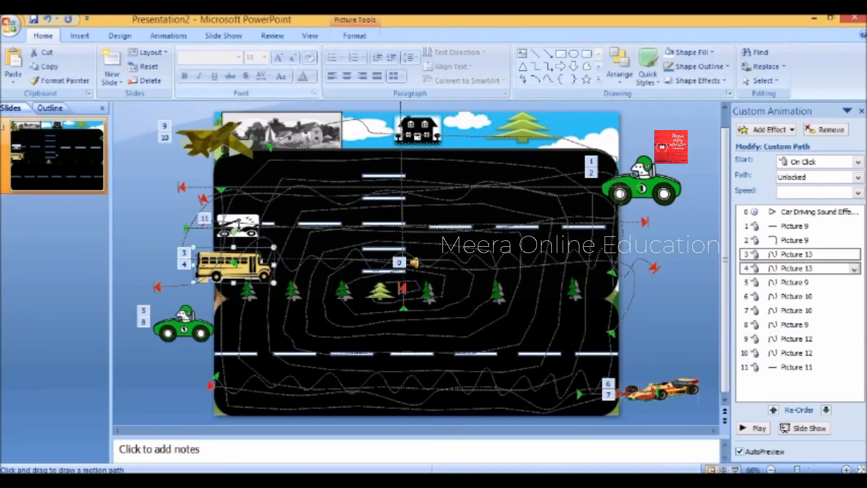
- Insert the Big Truck sound to start automatically and move it after step 2
{"action": "left_click", "coordinate": [79, 36]}
{"action": "left_click", "coordinate": [527, 77]}
{"action": "left_click", "coordinate": [557, 94]}
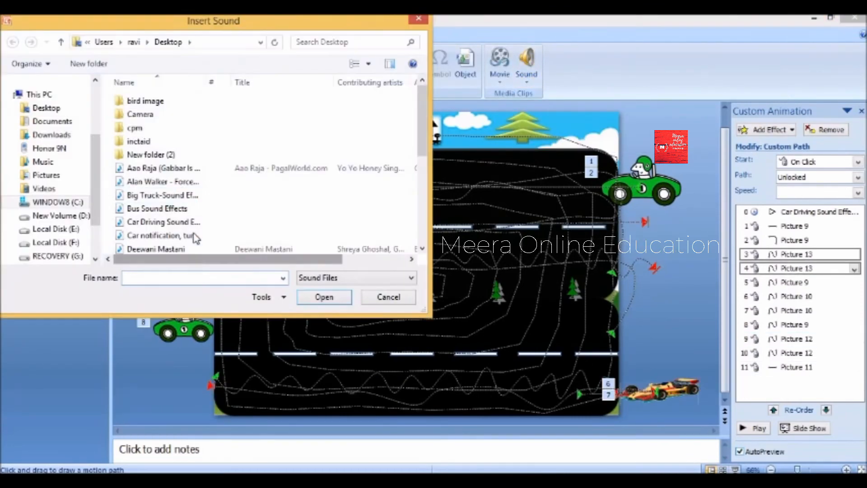
{"action": "scroll", "coordinate": [194, 180], "scroll_direction": "down", "scroll_amount": 3}
{"action": "left_click", "coordinate": [159, 125]}
{"action": "left_click", "coordinate": [324, 297]}
{"action": "left_click", "coordinate": [416, 295]}
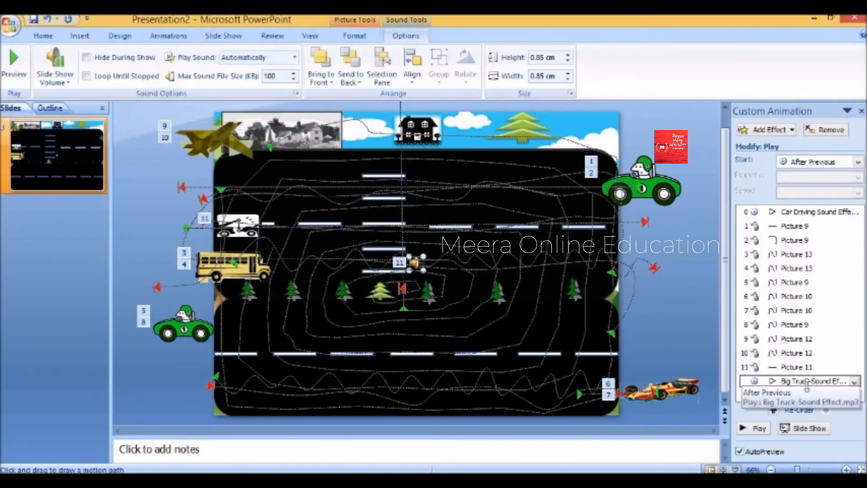
{"action": "left_click", "coordinate": [783, 381]}
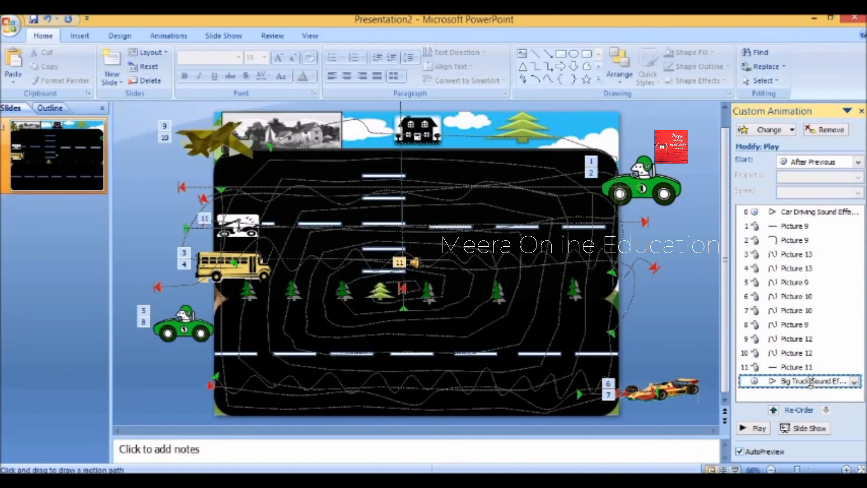
{"action": "left_click_drag", "start_coordinate": [808, 380], "coordinate": [776, 252]}
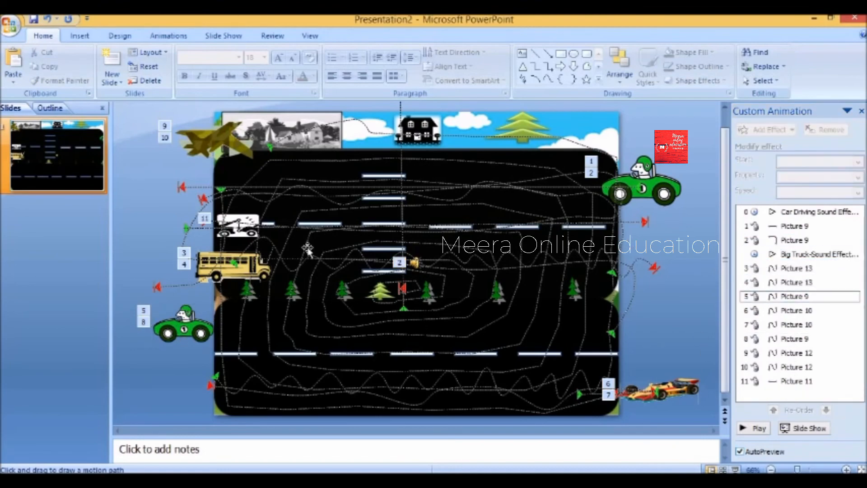
- Add the car notification sound, starting automatically, placed after step 4
{"action": "left_click", "coordinate": [178, 336]}
{"action": "left_click", "coordinate": [79, 36]}
{"action": "left_click", "coordinate": [527, 74]}
{"action": "left_click", "coordinate": [564, 96]}
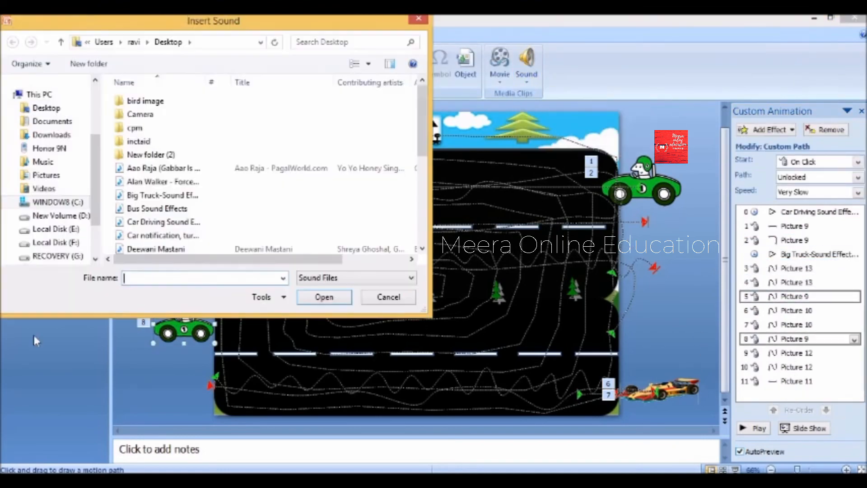
{"action": "double_click", "coordinate": [174, 223]}
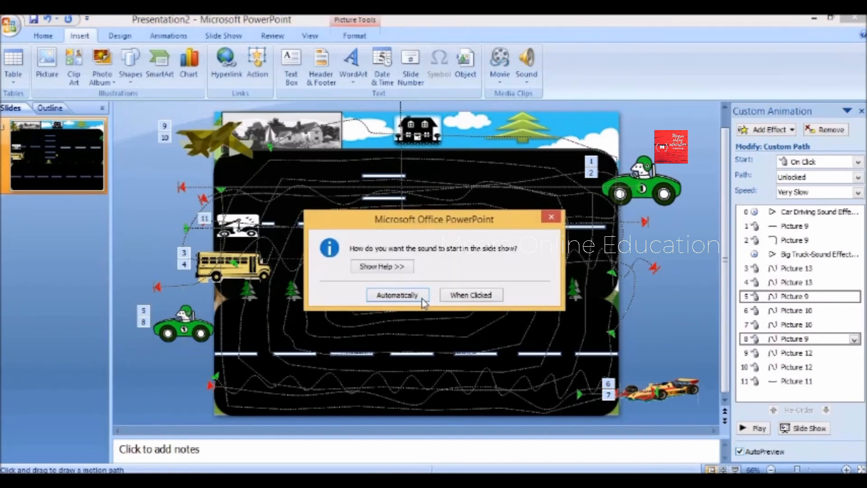
{"action": "left_click", "coordinate": [398, 295]}
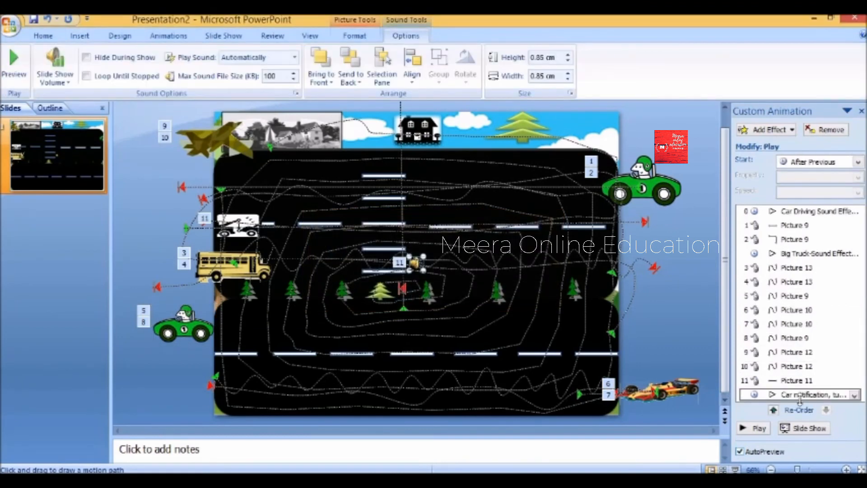
{"action": "left_click_drag", "start_coordinate": [799, 395], "coordinate": [767, 295]}
- Add the Car Driving sound effect for the race car, starting automatically
{"action": "left_click", "coordinate": [646, 389]}
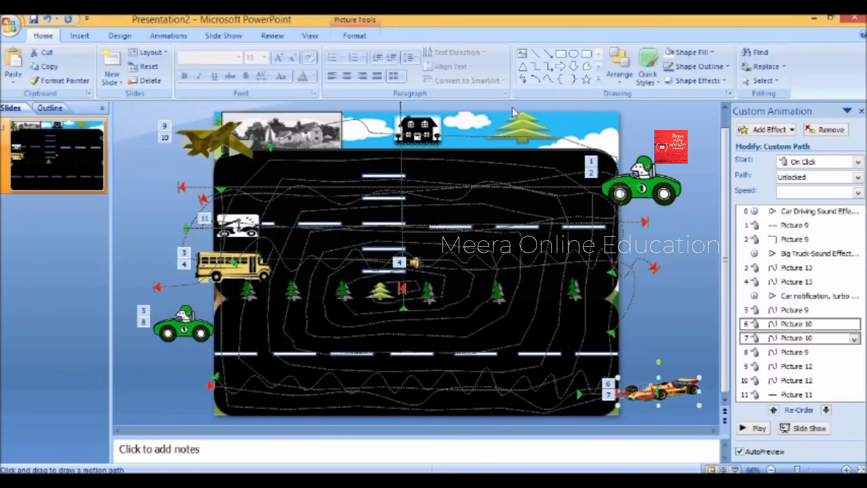
{"action": "left_click", "coordinate": [79, 36]}
{"action": "left_click", "coordinate": [527, 76]}
{"action": "left_click", "coordinate": [554, 97]}
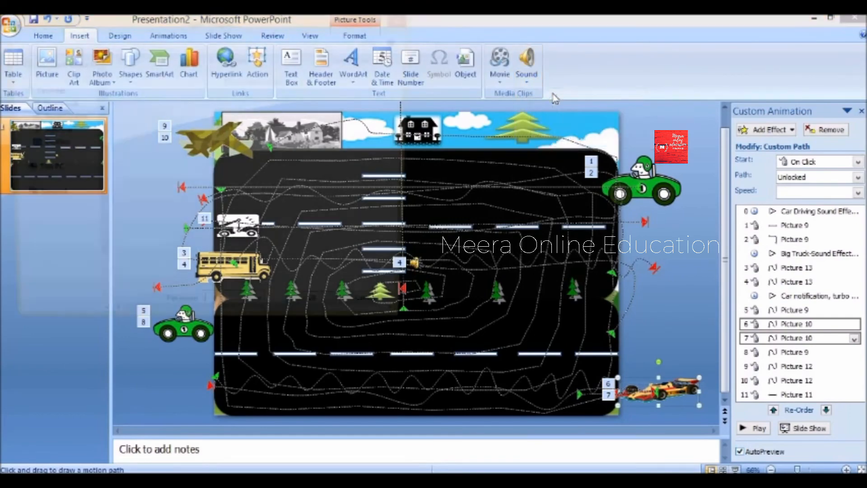
{"action": "scroll", "coordinate": [153, 189], "scroll_direction": "down", "scroll_amount": 1}
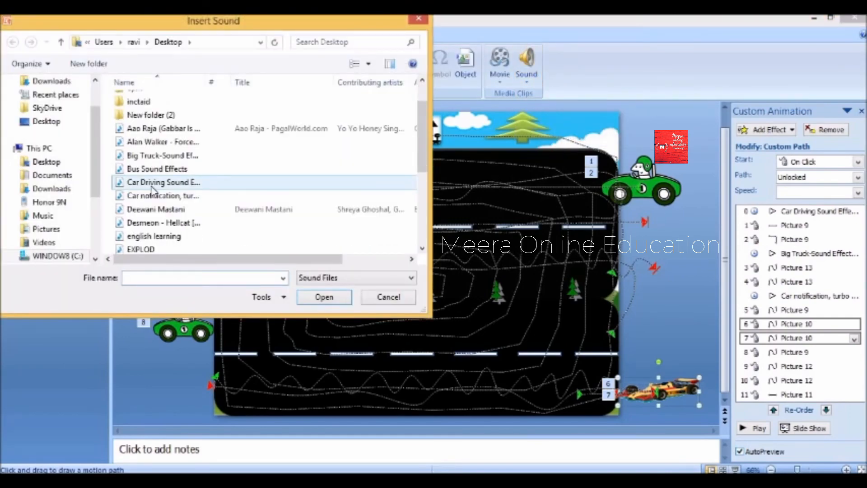
{"action": "double_click", "coordinate": [152, 185]}
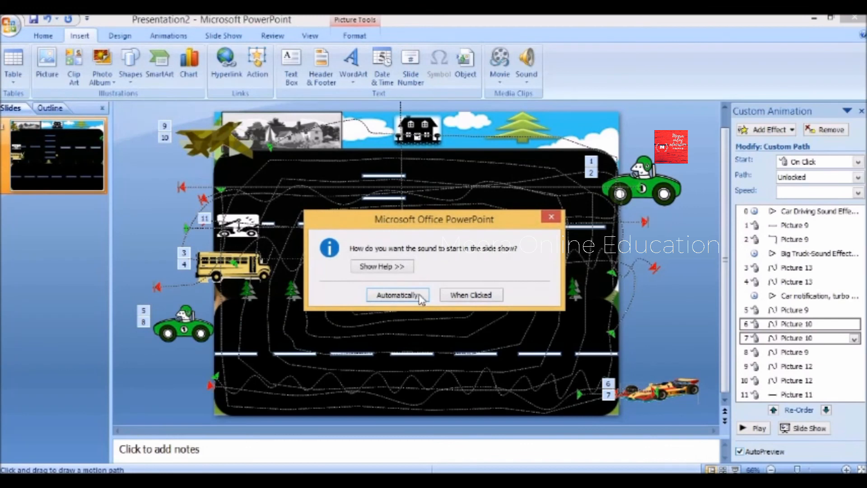
{"action": "left_click", "coordinate": [397, 295]}
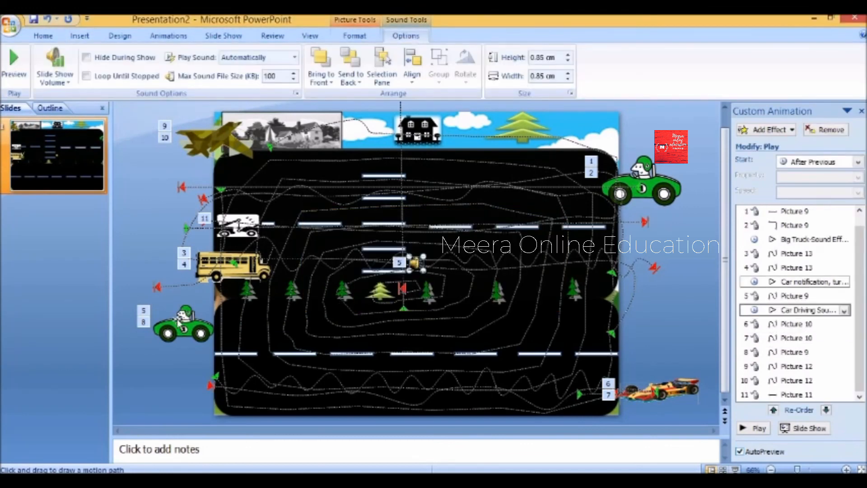
{"action": "left_click", "coordinate": [181, 321]}
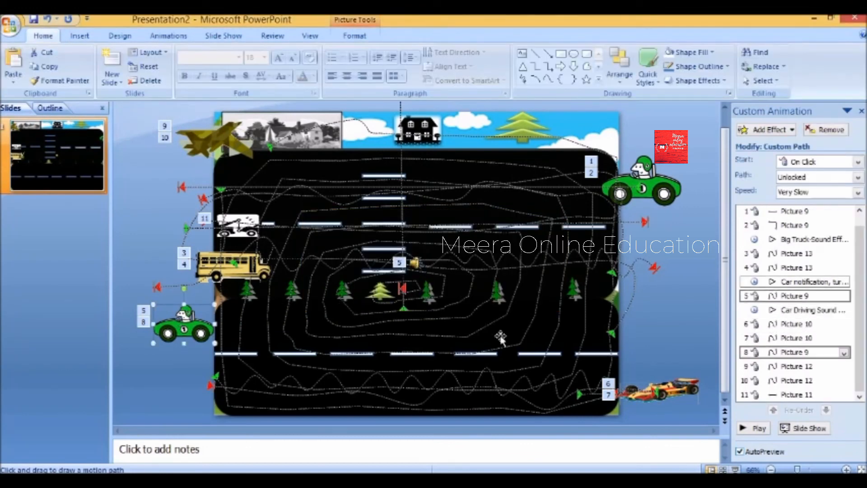
- Insert Car Driving Sound Effect, starting automatically, and place it between steps 7 and 8
{"action": "left_click", "coordinate": [80, 36]}
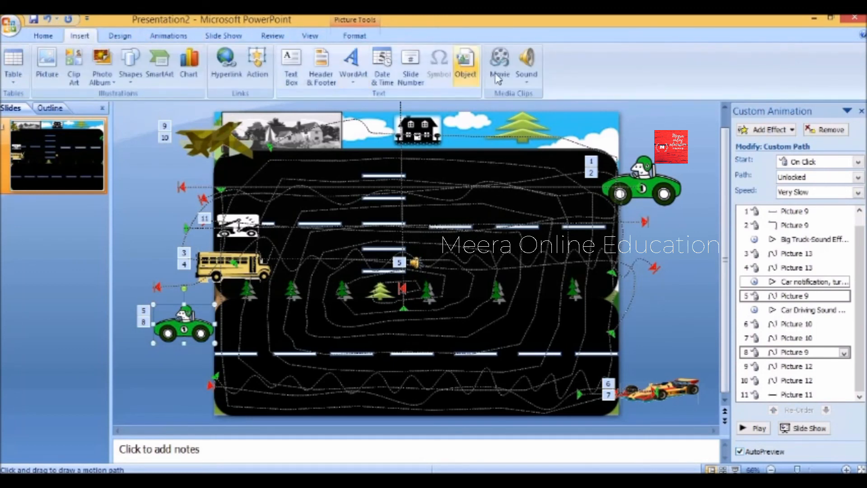
{"action": "left_click", "coordinate": [528, 75]}
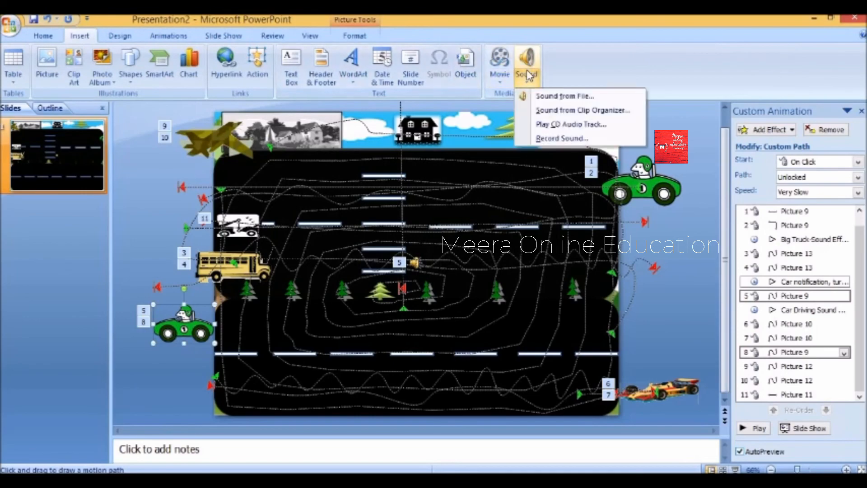
{"action": "left_click", "coordinate": [562, 96]}
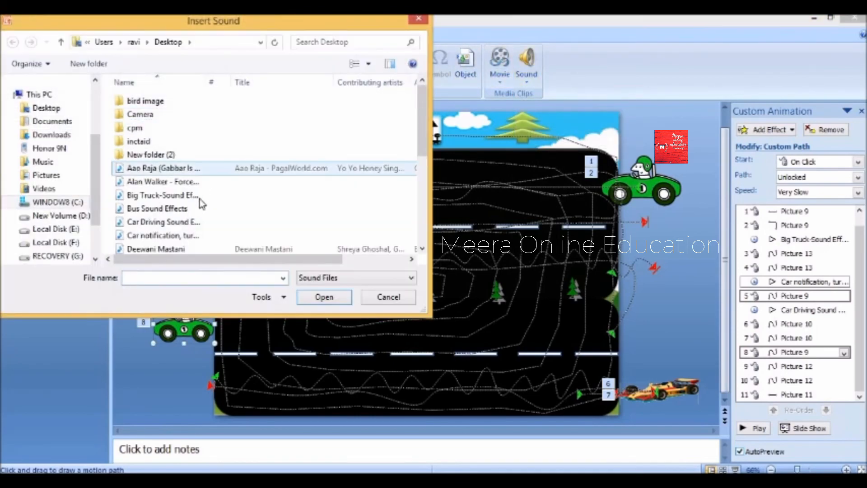
{"action": "left_click", "coordinate": [199, 195]}
{"action": "left_click", "coordinate": [179, 223]}
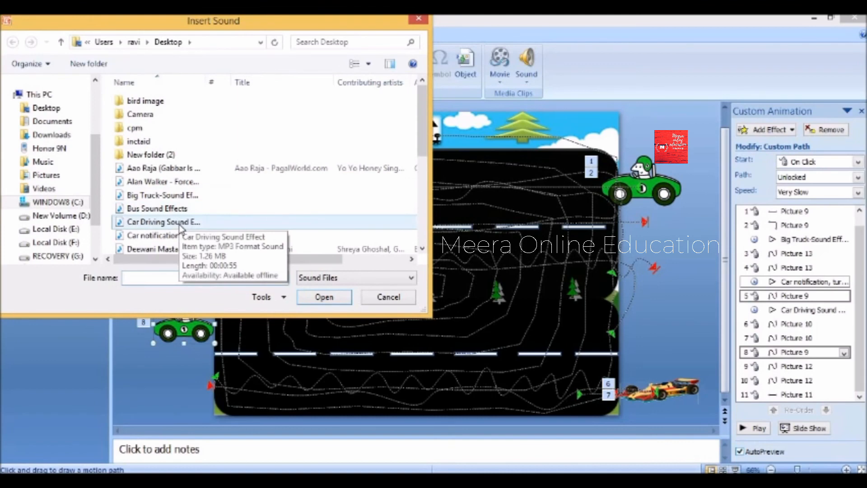
{"action": "double_click", "coordinate": [176, 223]}
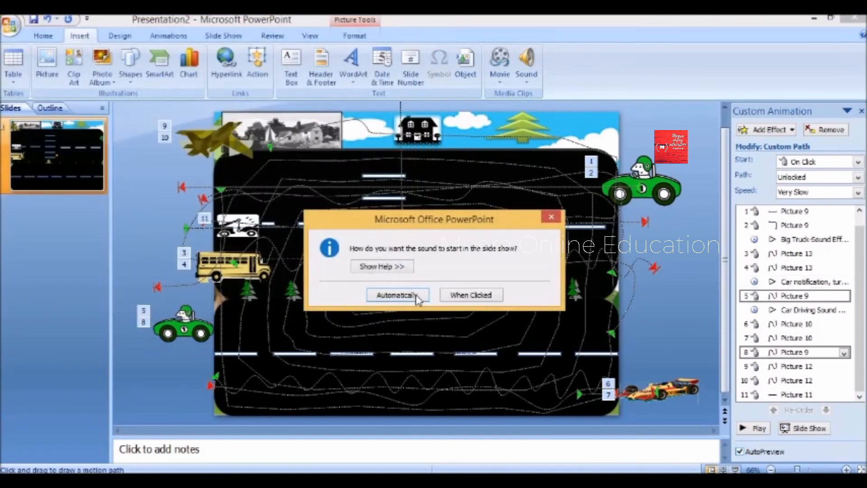
{"action": "left_click", "coordinate": [398, 295]}
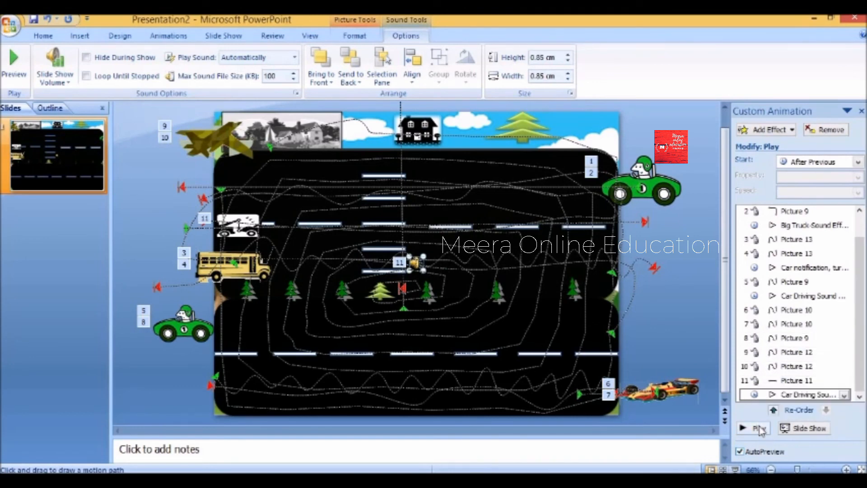
{"action": "left_click_drag", "start_coordinate": [775, 393], "coordinate": [775, 386]}
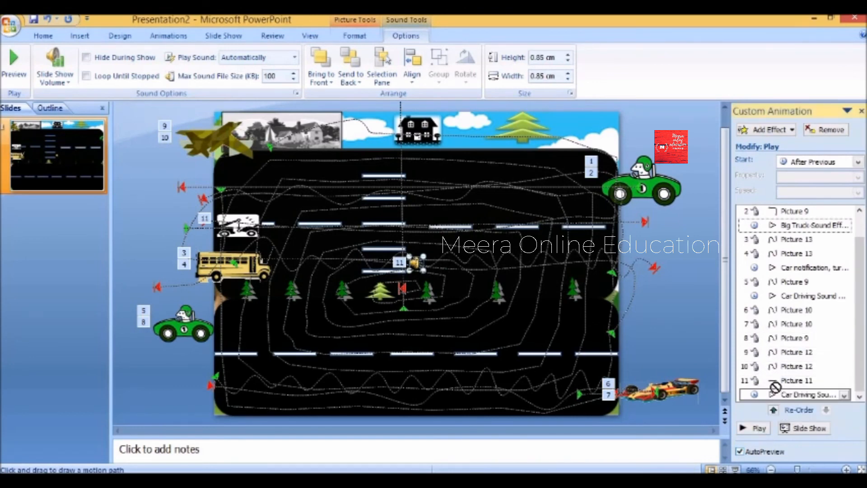
{"action": "left_click_drag", "start_coordinate": [780, 333], "coordinate": [780, 334]}
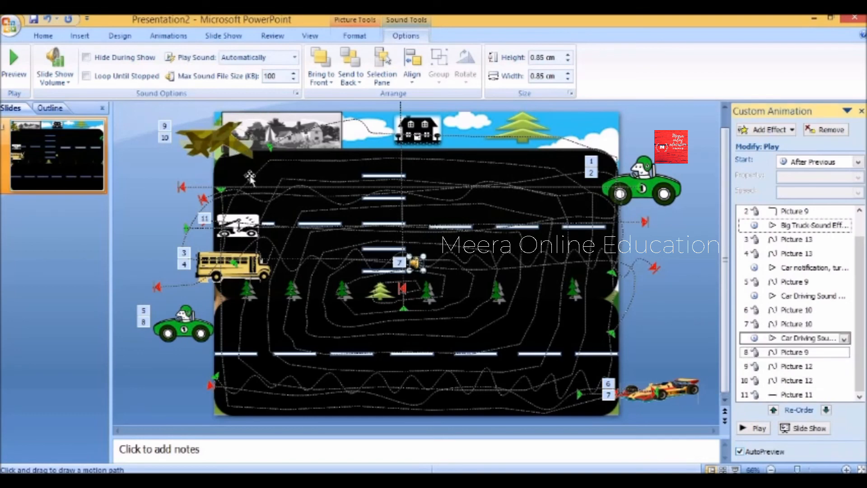
{"action": "left_click", "coordinate": [218, 142]}
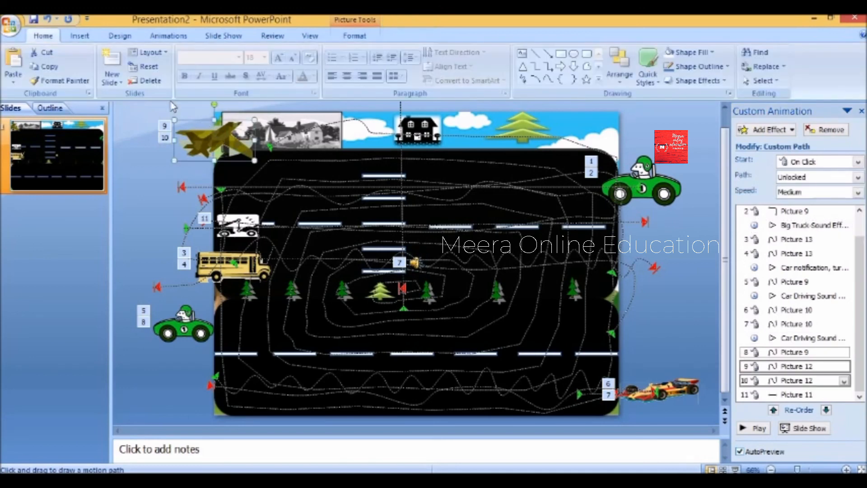
- Insert the EXPLOD.WAV explosion sound with the plane selected
{"action": "left_click", "coordinate": [80, 36]}
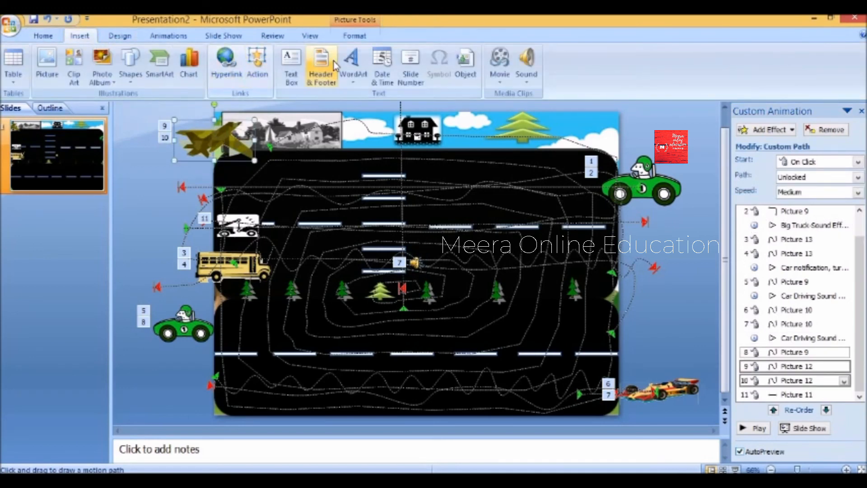
{"action": "left_click", "coordinate": [530, 61]}
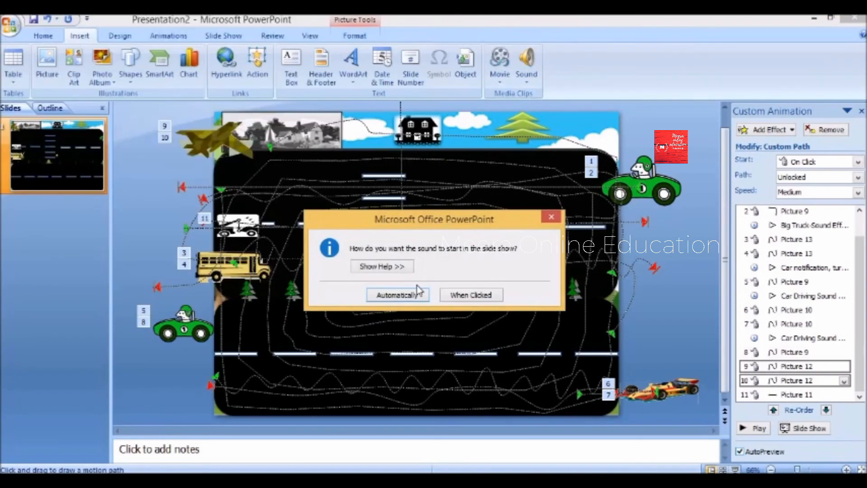
{"action": "left_click", "coordinate": [409, 292]}
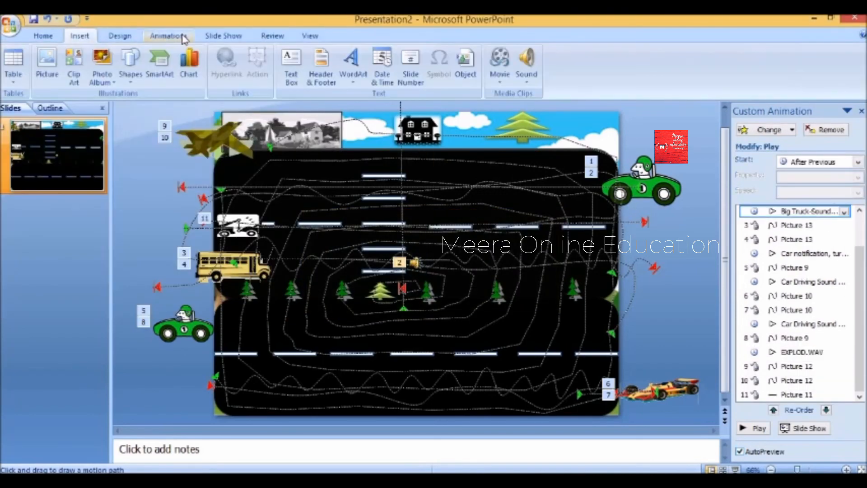
{"action": "left_click", "coordinate": [184, 39]}
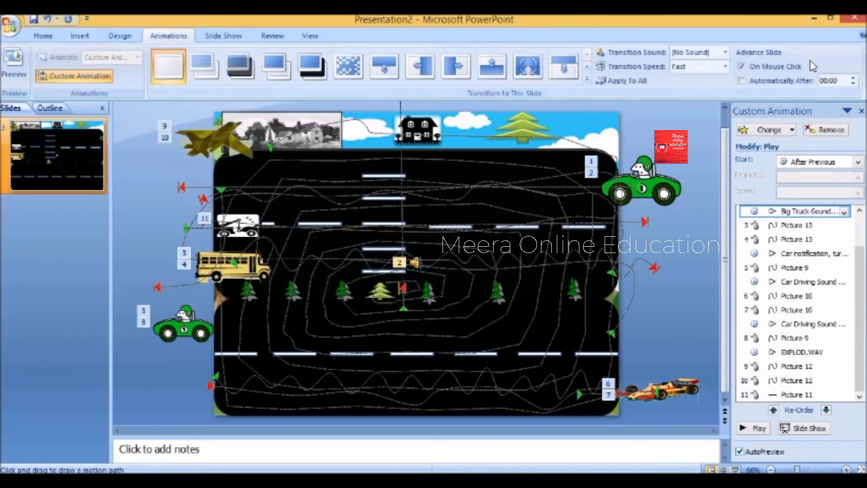
- Play the road-scene slide show from the first slide
{"action": "left_click", "coordinate": [276, 37]}
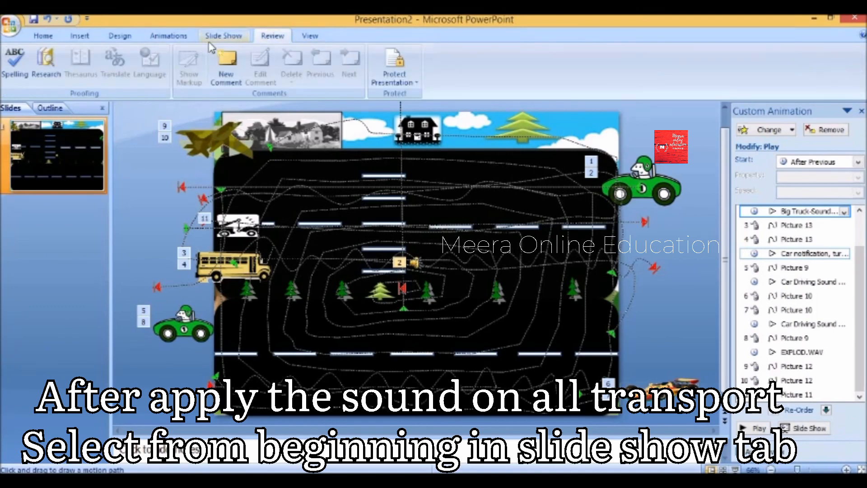
{"action": "left_click", "coordinate": [223, 36]}
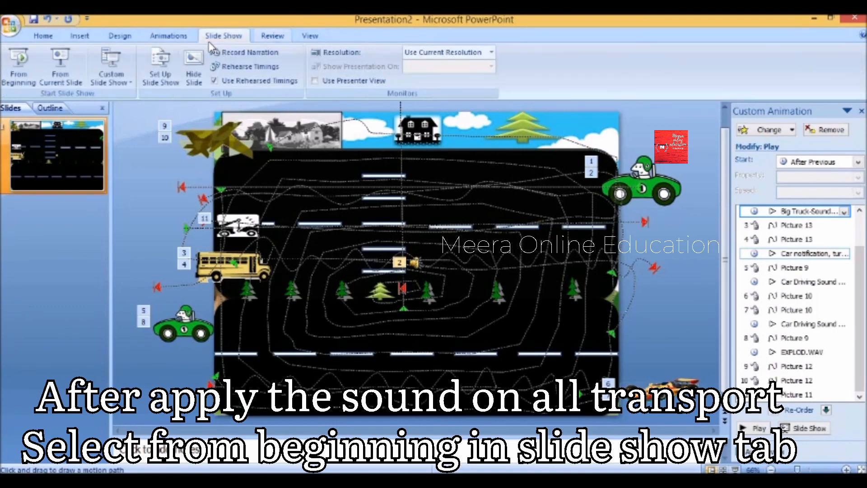
{"action": "left_click", "coordinate": [18, 64]}
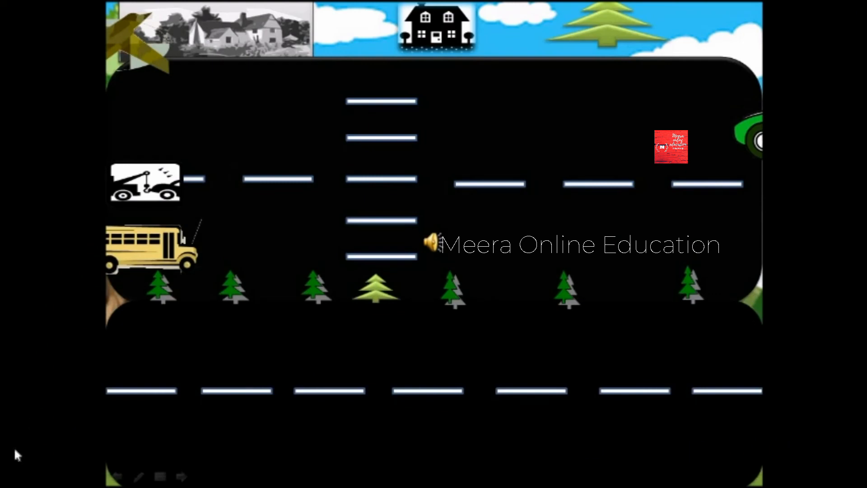